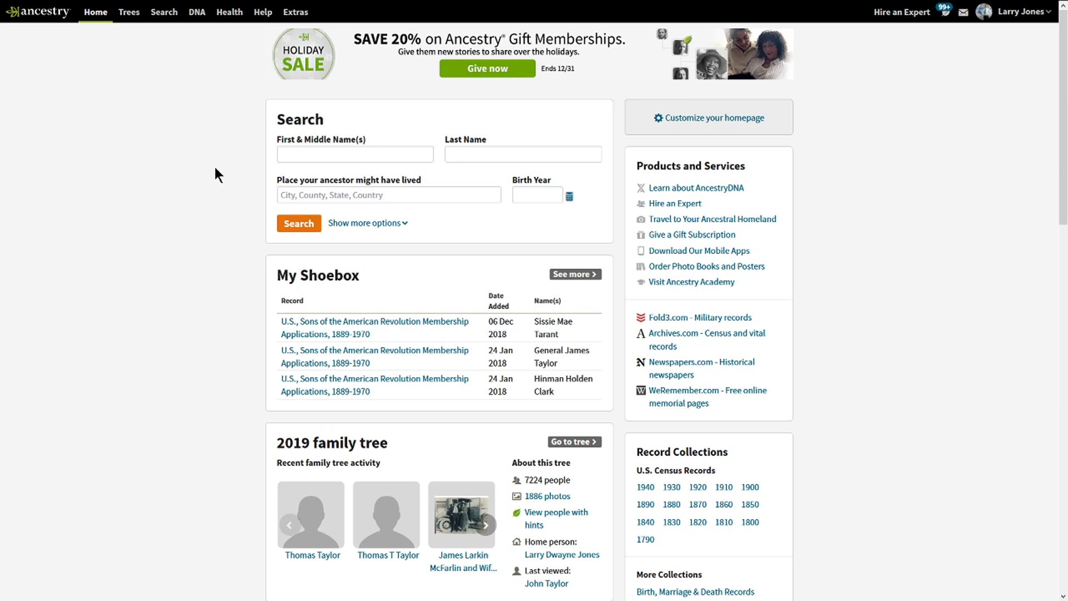
# Open the DNA matches list and show only the unviewed matches.
pyautogui.click(198, 14)
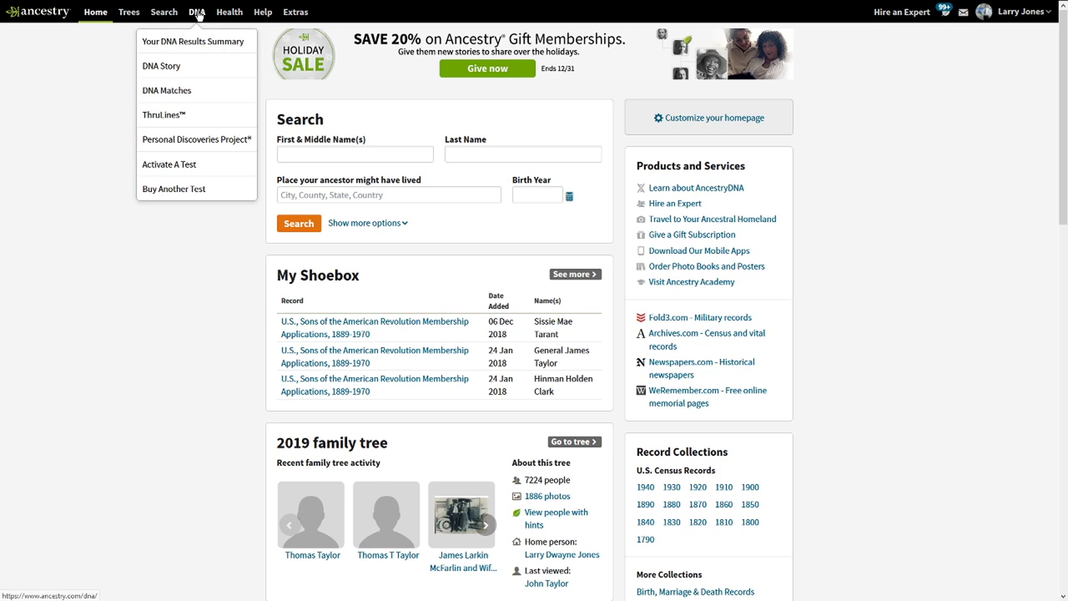
pyautogui.click(178, 99)
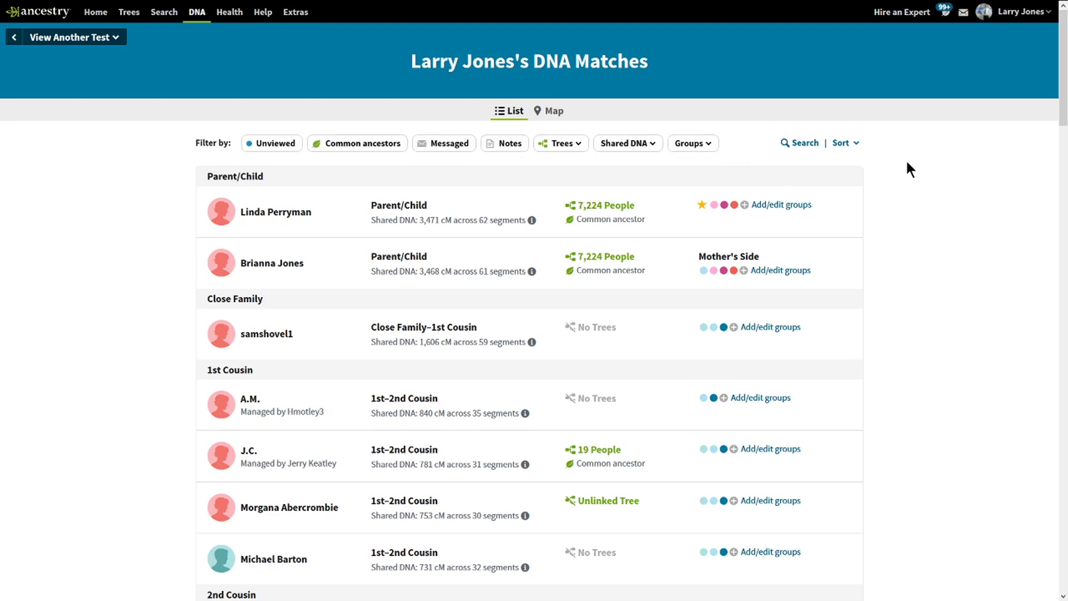
pyautogui.click(283, 146)
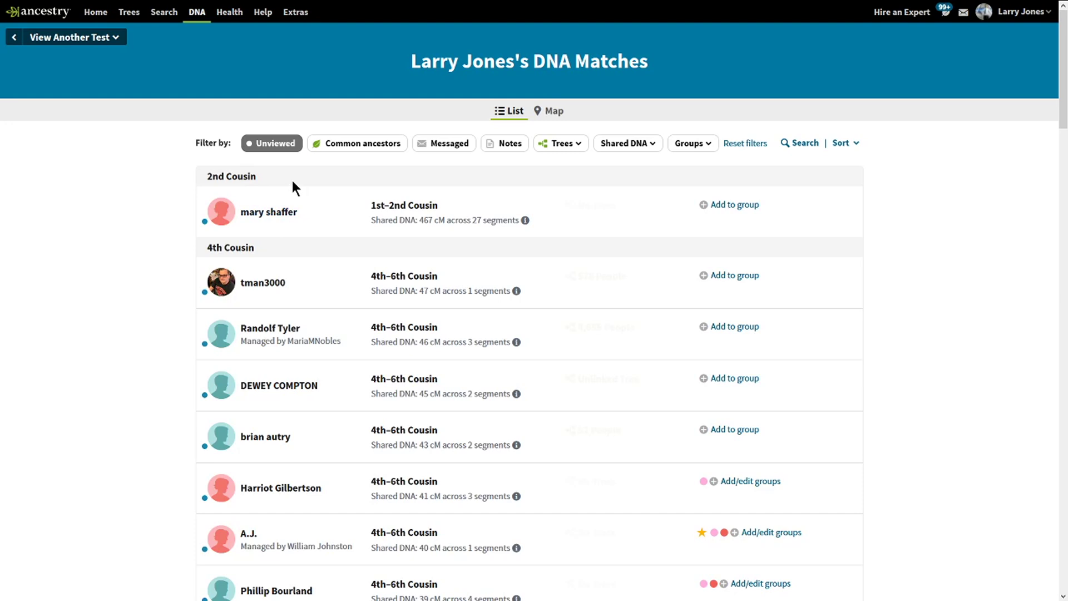
pyautogui.moveTo(445, 220); pyautogui.dragTo(415, 220)
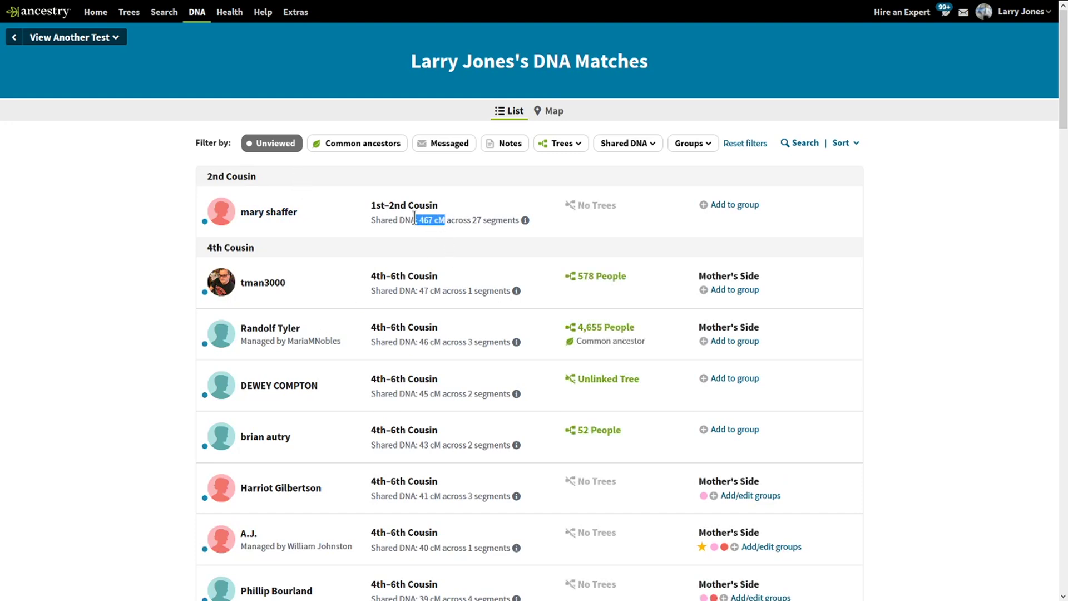
pyautogui.click(448, 225)
pyautogui.click(284, 145)
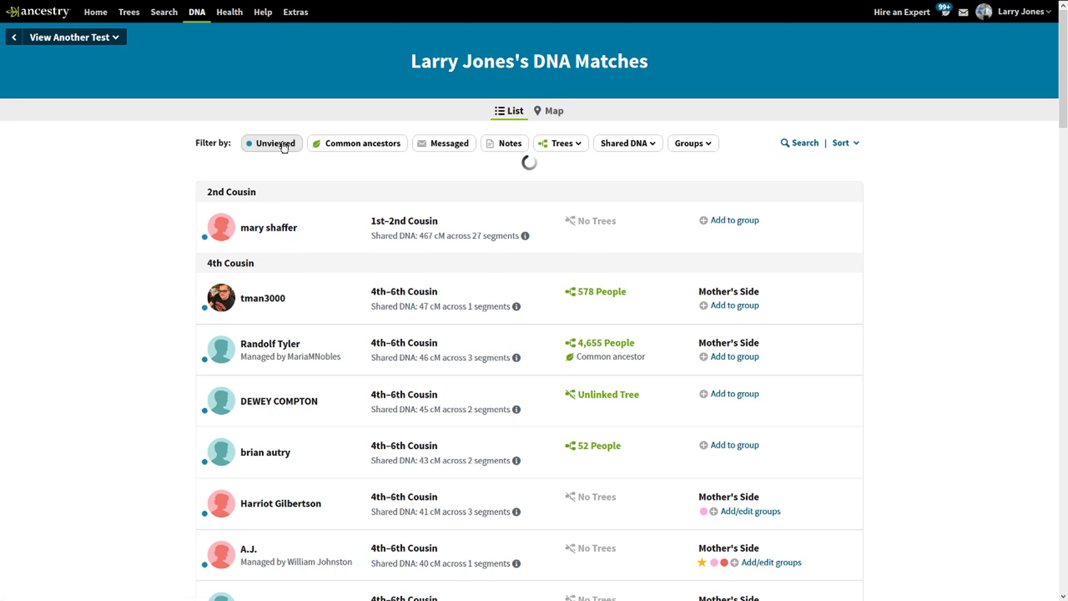
pyautogui.click(283, 147)
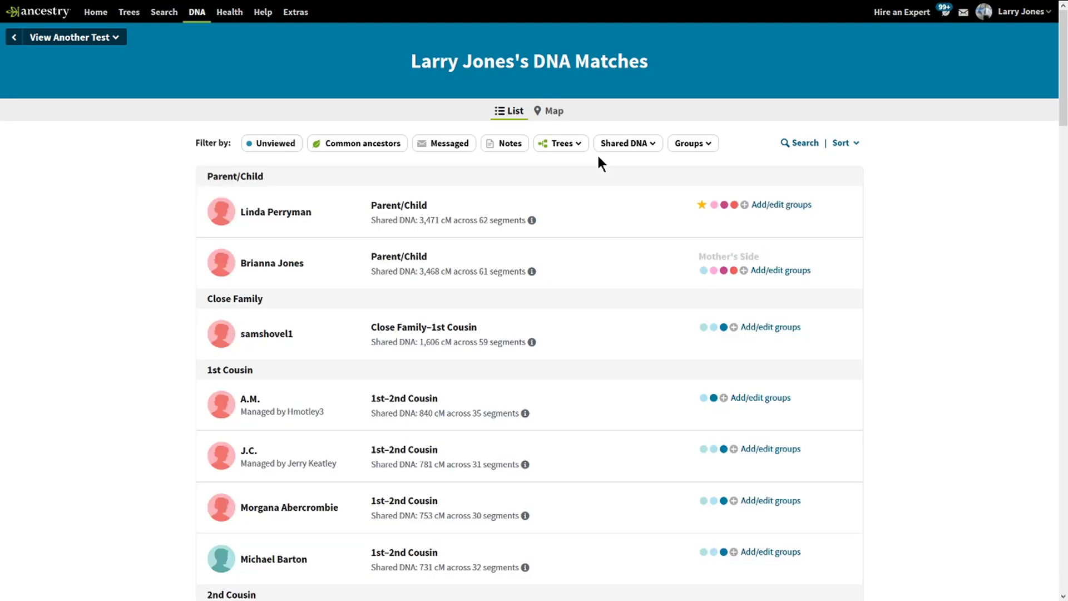
pyautogui.click(695, 145)
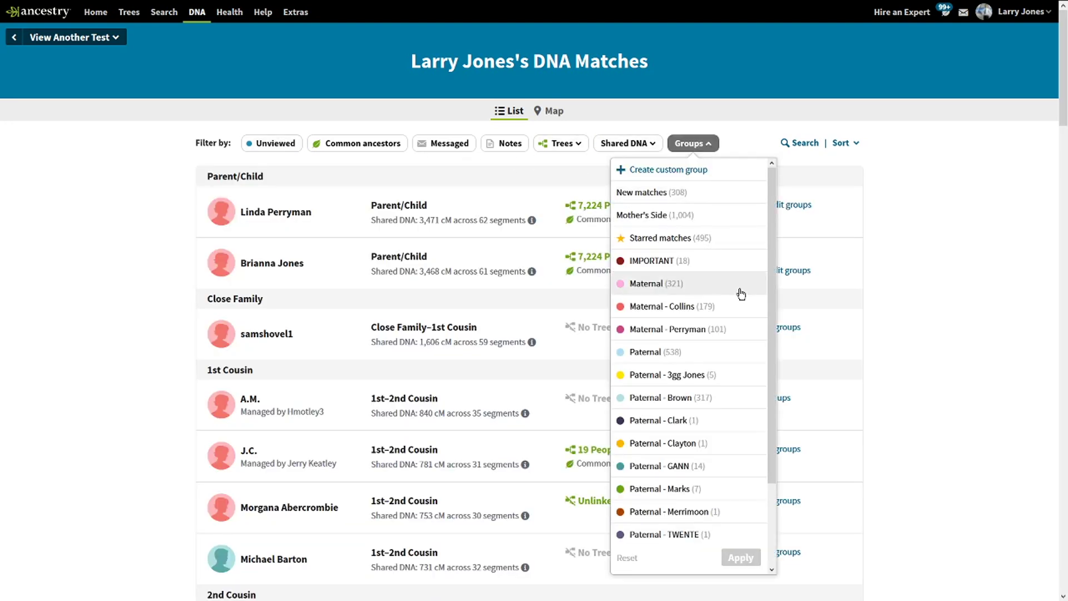
pyautogui.scroll(-2, 769, 290)
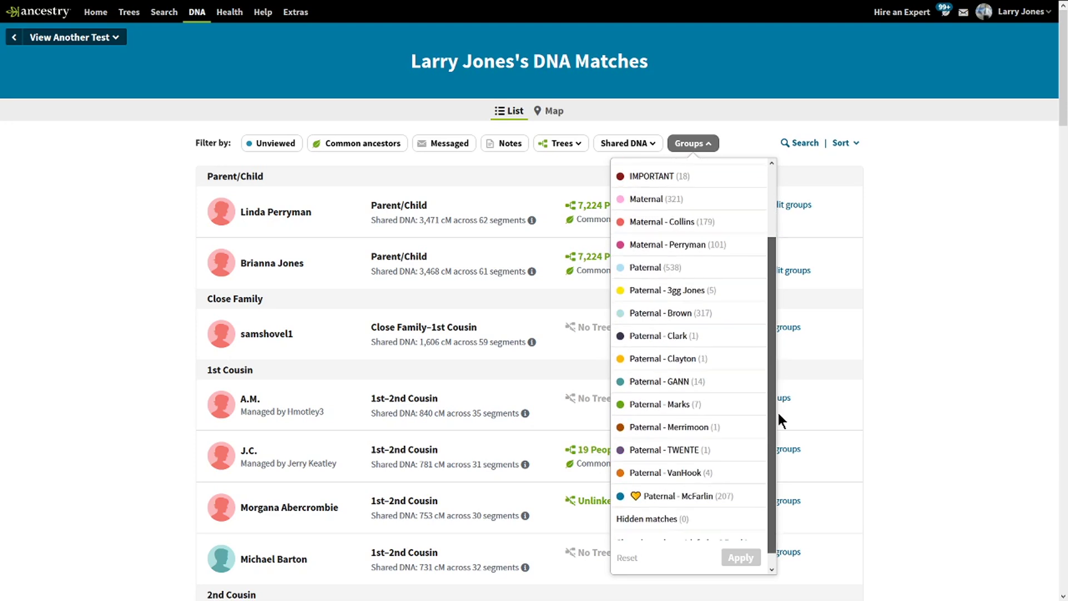
pyautogui.click(710, 482)
pyautogui.click(283, 147)
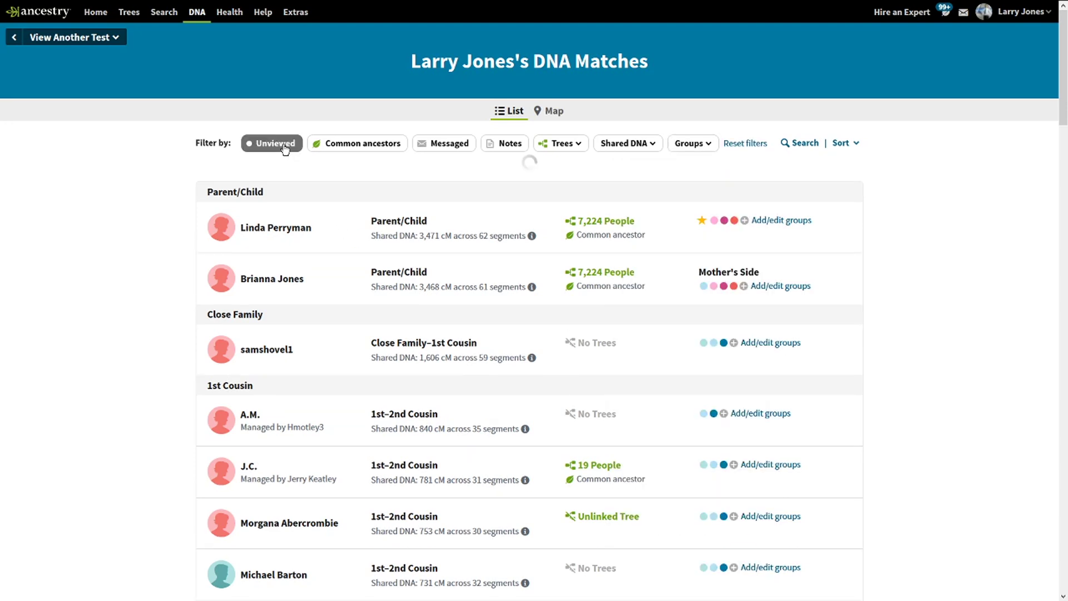
# Limit the unviewed matches to the Paternal - McFarlin group.
pyautogui.click(692, 143)
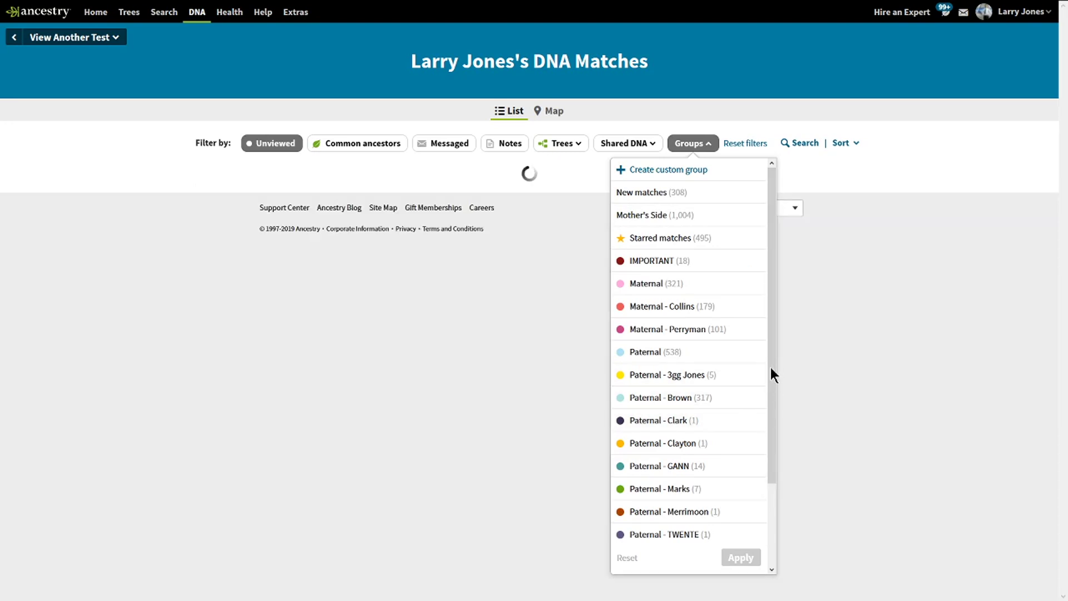
pyautogui.scroll(-3, 768, 417)
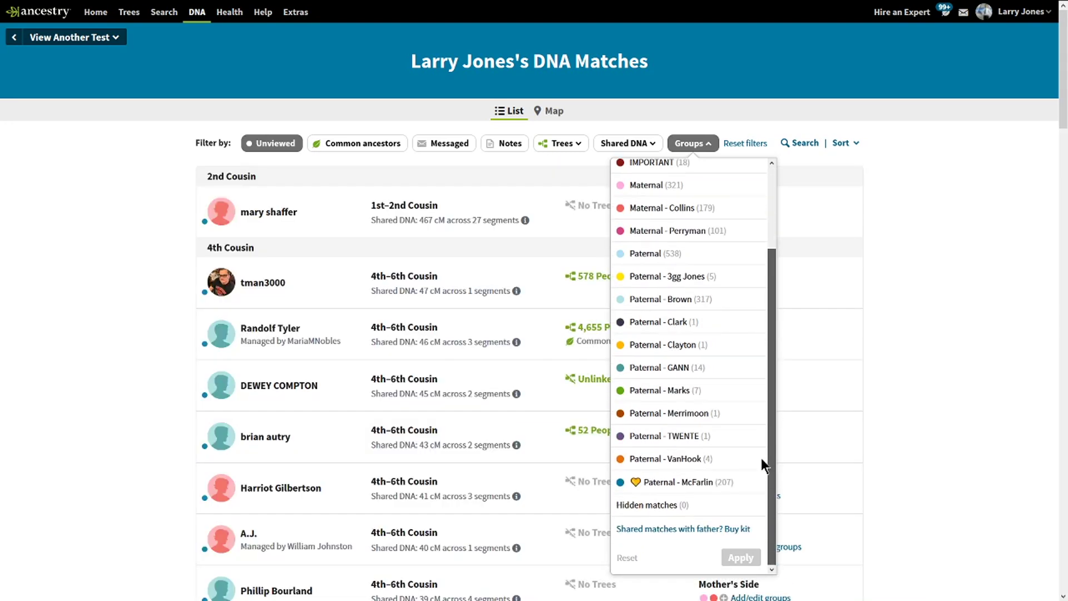
pyautogui.click(697, 484)
pyautogui.click(739, 557)
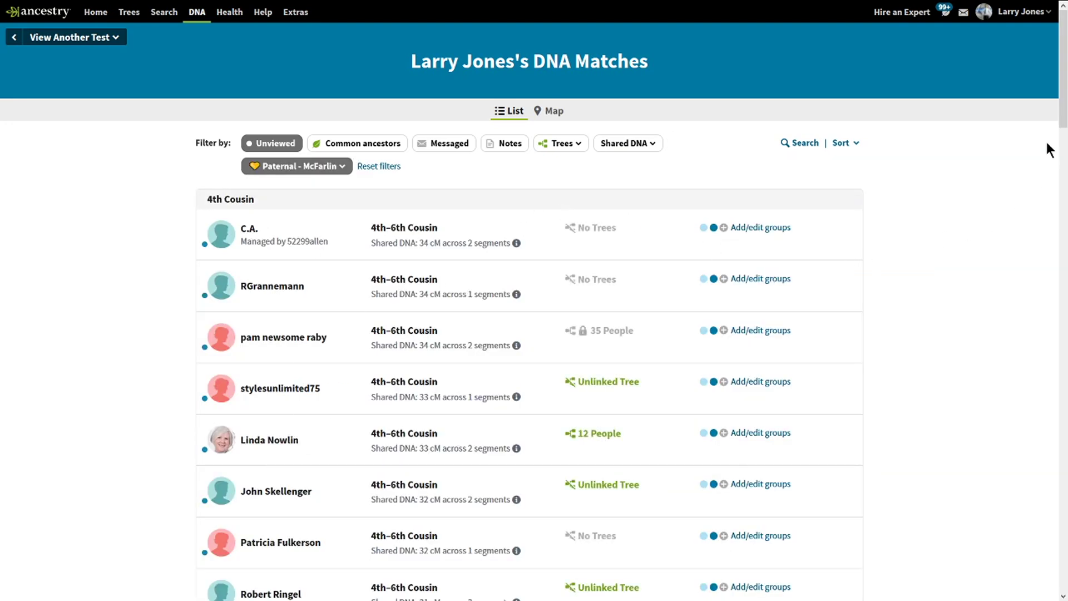
# Look through the filtered matches and narrow them to those with public linked trees.
pyautogui.moveTo(1063, 97); pyautogui.dragTo(1063, 245)
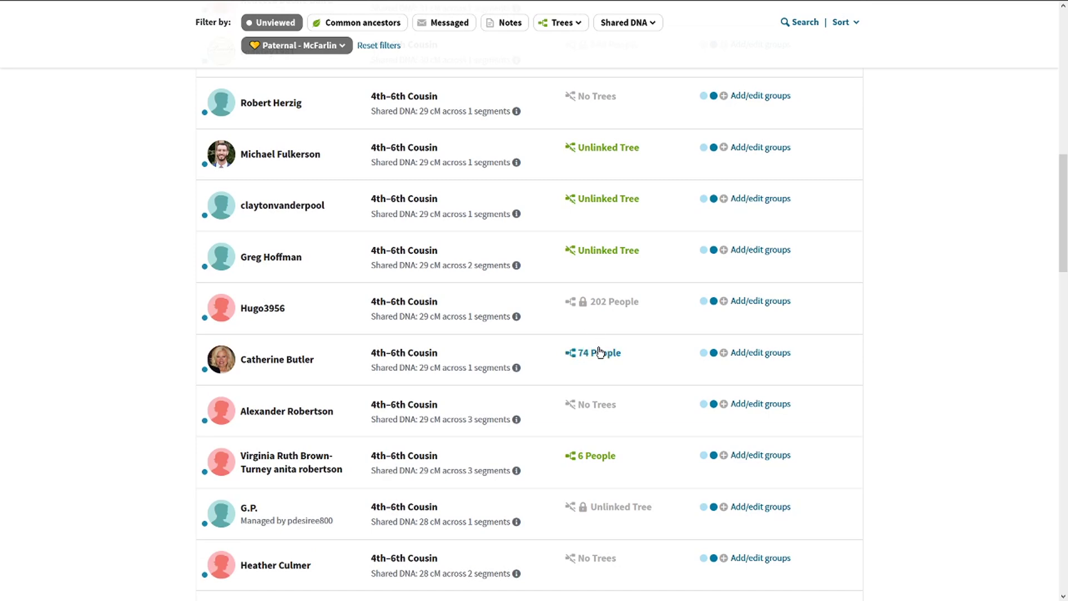
pyautogui.moveTo(1062, 184); pyautogui.dragTo(1064, 41)
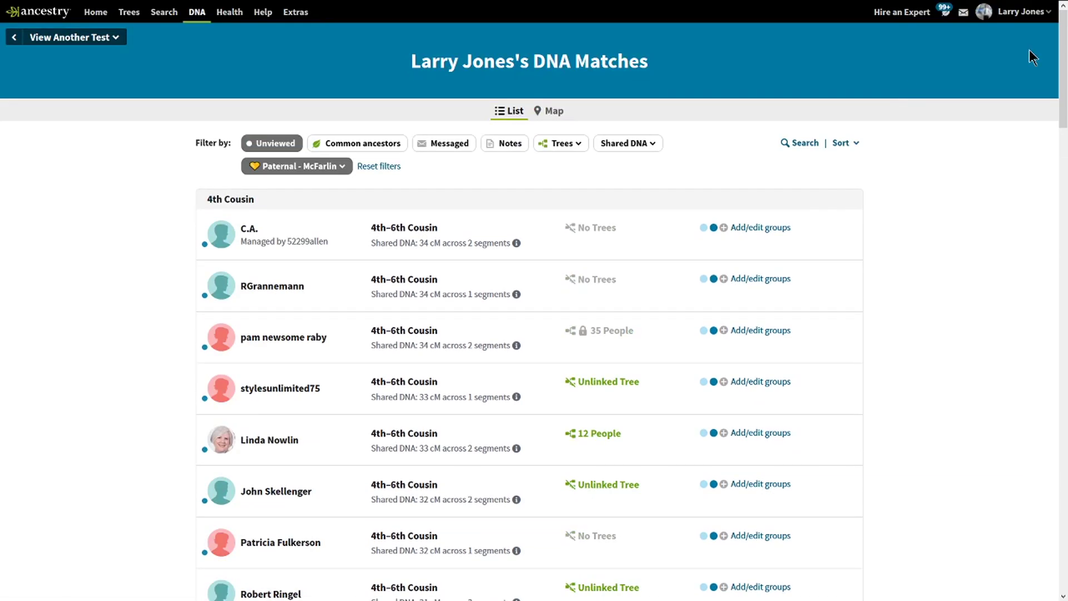
pyautogui.click(562, 143)
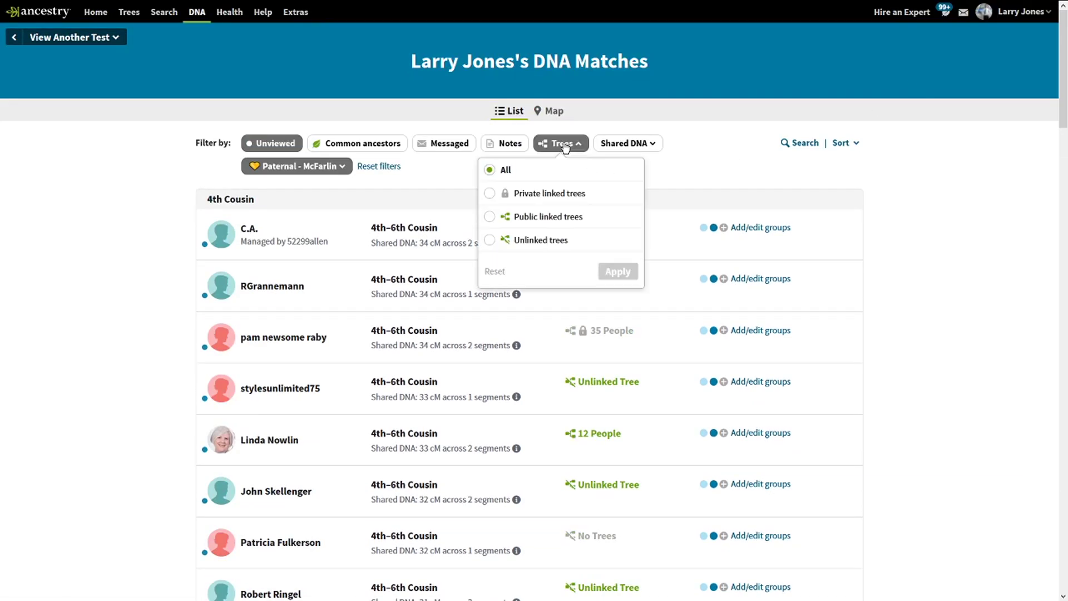
pyautogui.click(546, 217)
pyautogui.click(617, 271)
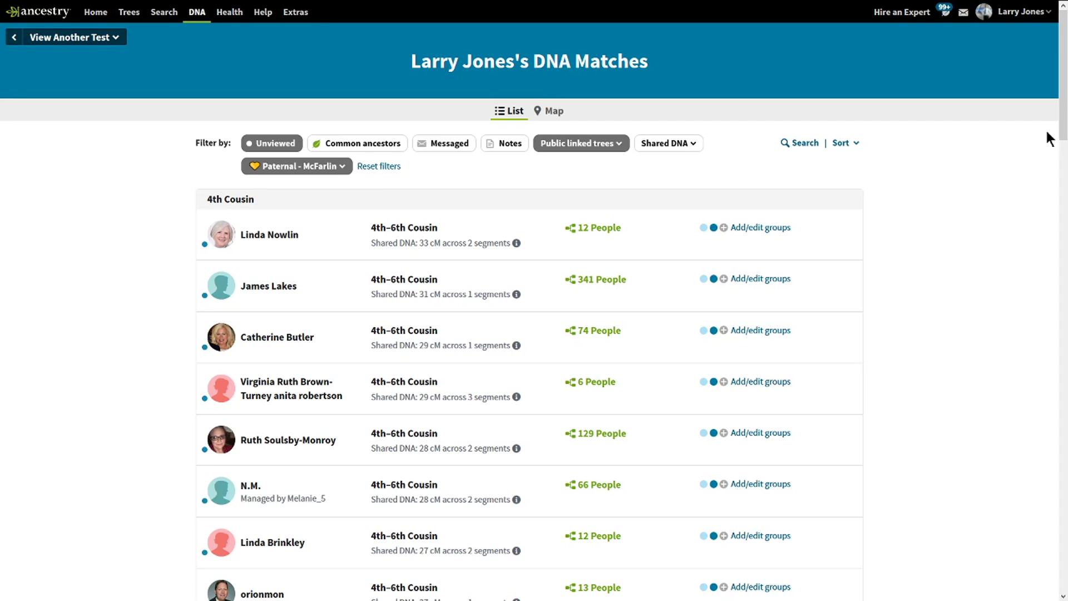
pyautogui.moveTo(1062, 119); pyautogui.dragTo(1061, 75)
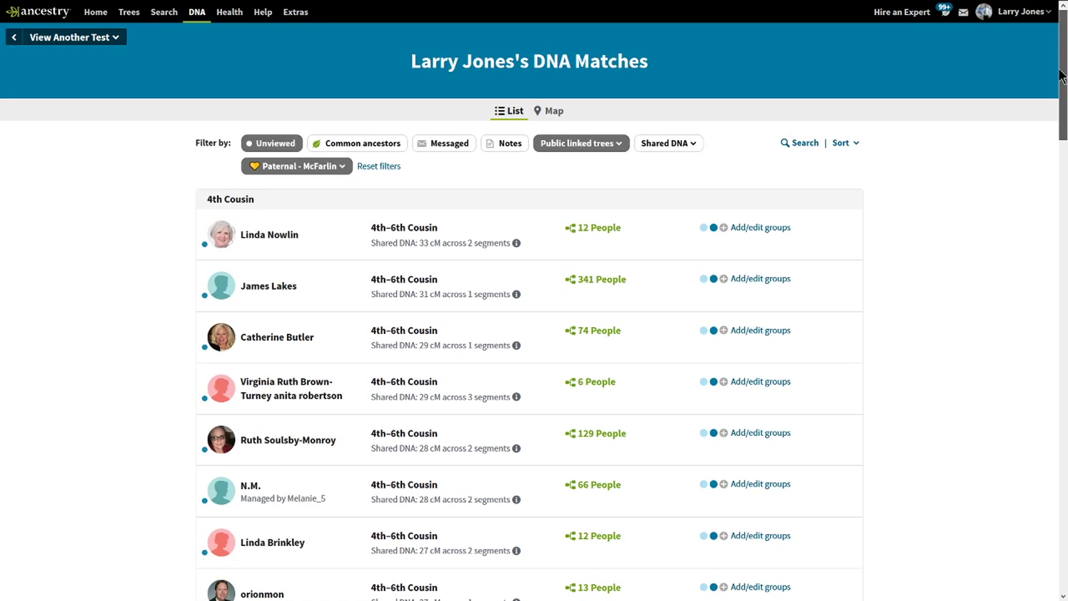
# Reset all filters and show only the matches that have common ancestors.
pyautogui.click(391, 167)
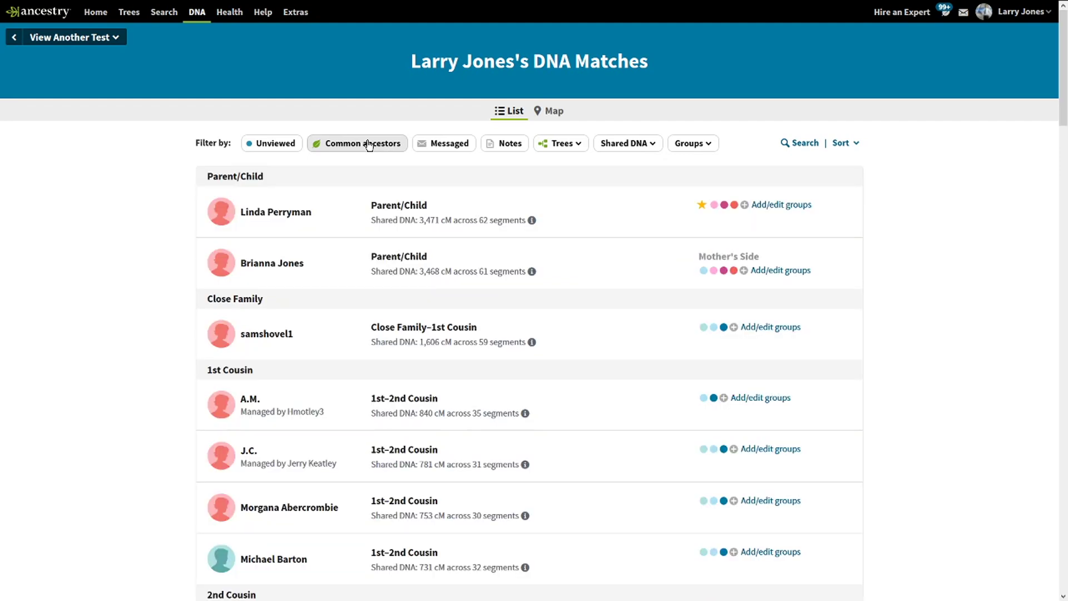
pyautogui.click(367, 145)
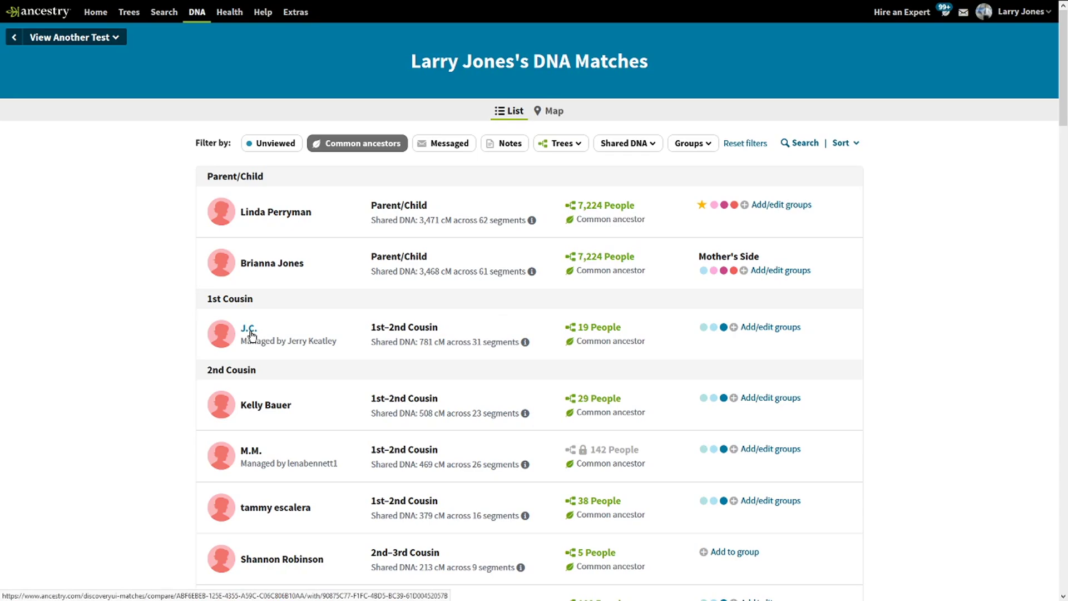
# Review the common ancestors shared with the 1st Cousin match, return to the match list and remove the common ancestors filter.
pyautogui.click(588, 328)
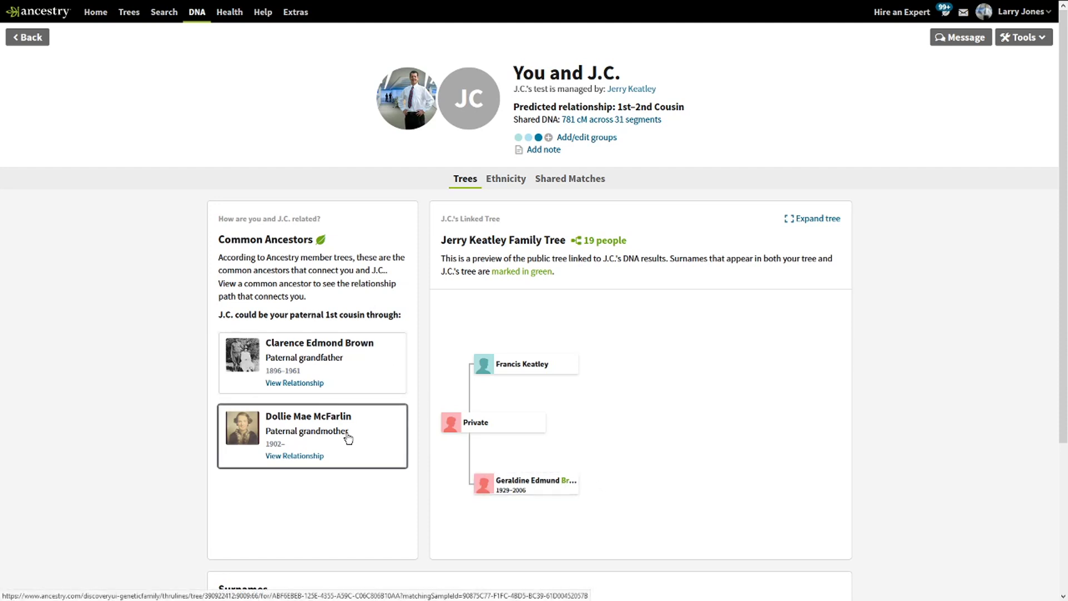
pyautogui.click(33, 37)
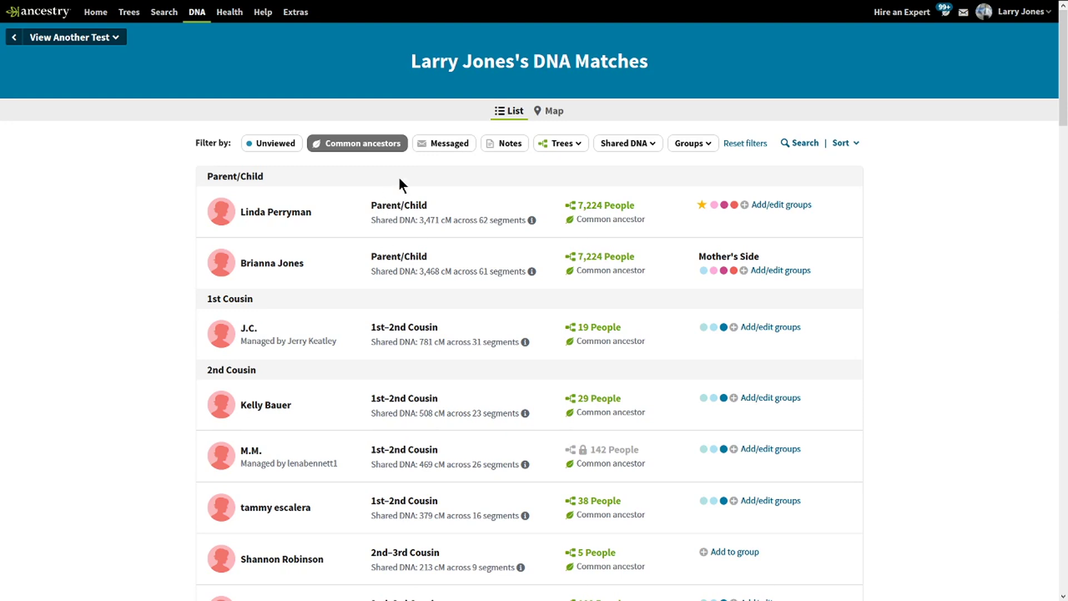
pyautogui.click(392, 144)
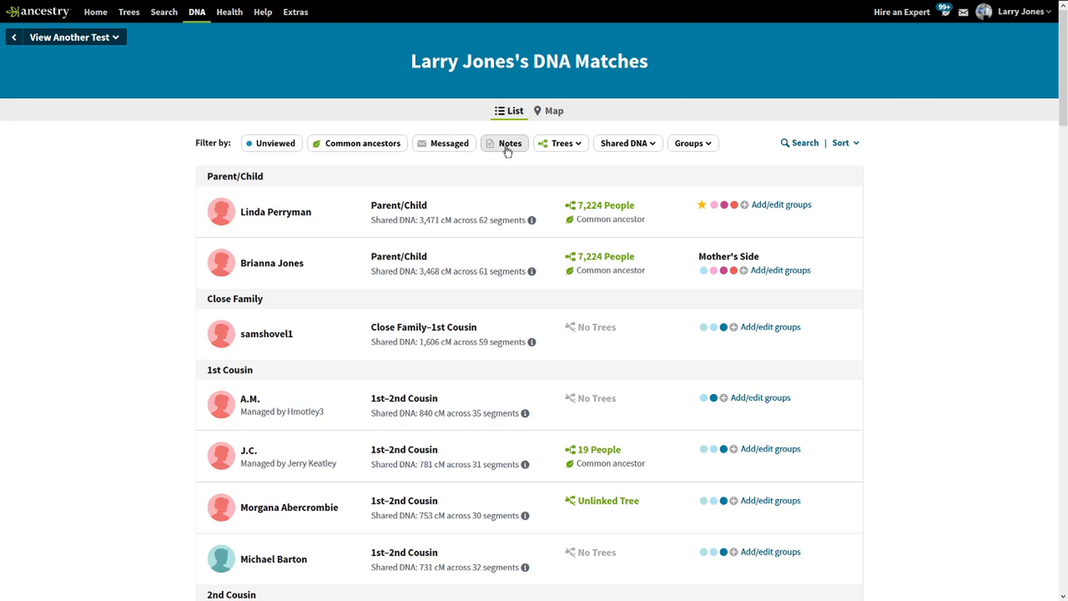
# Filter the full match list to matches with public linked trees.
pyautogui.click(577, 147)
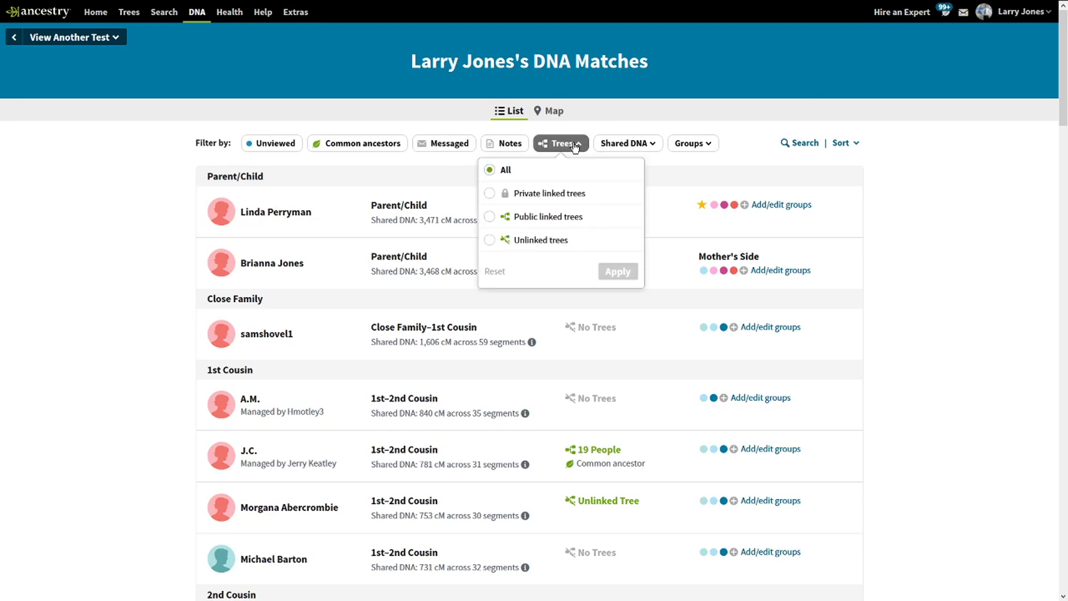
pyautogui.click(543, 222)
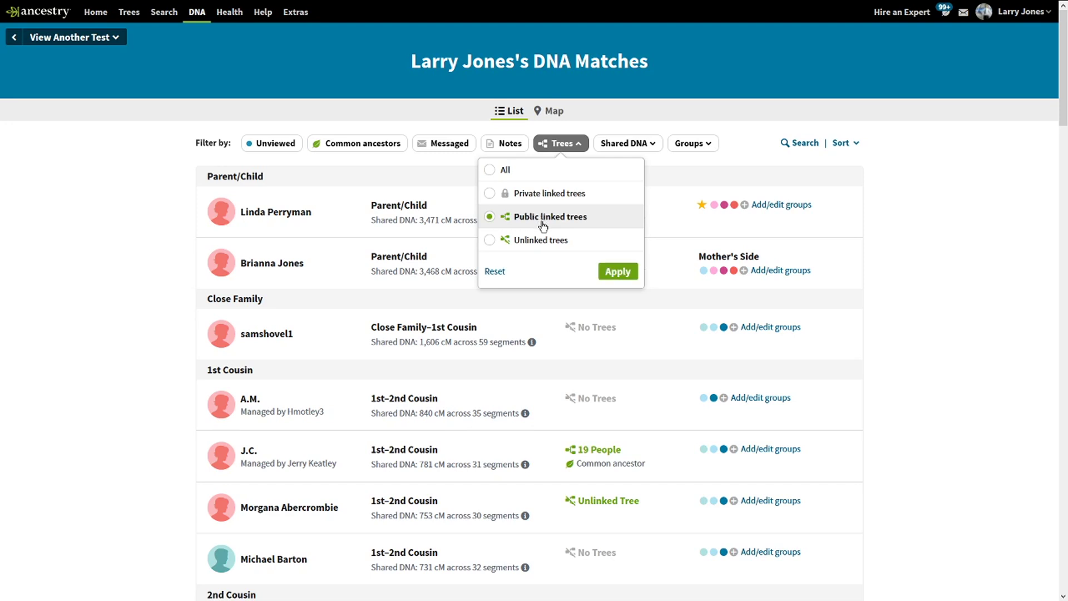
pyautogui.click(532, 244)
pyautogui.click(528, 218)
pyautogui.click(617, 272)
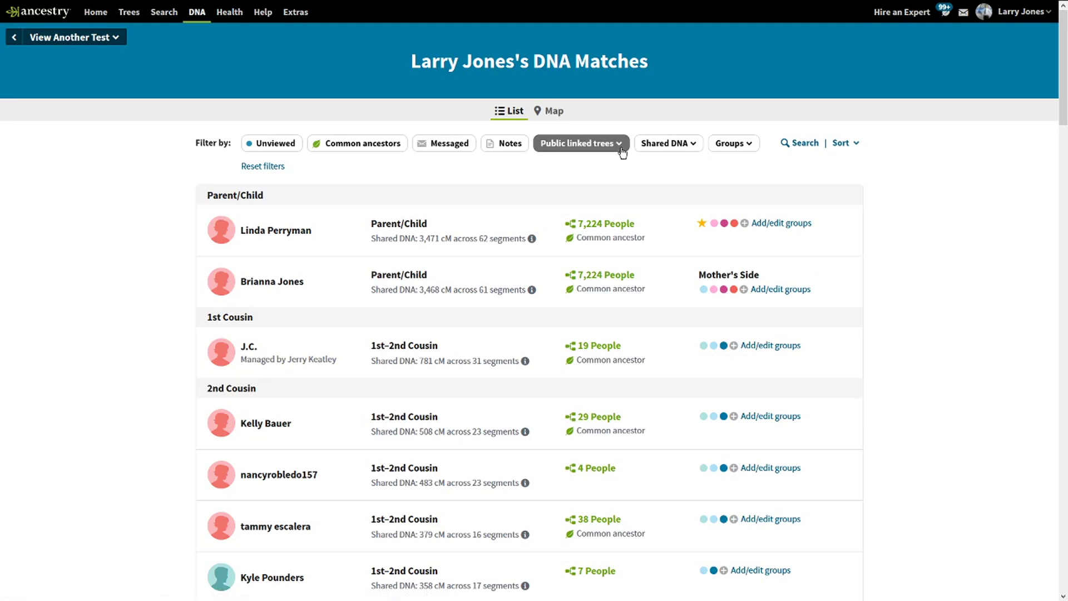
# Restrict the matches by shared DNA to a custom centimorgan range of 50 to 100 cM.
pyautogui.click(652, 146)
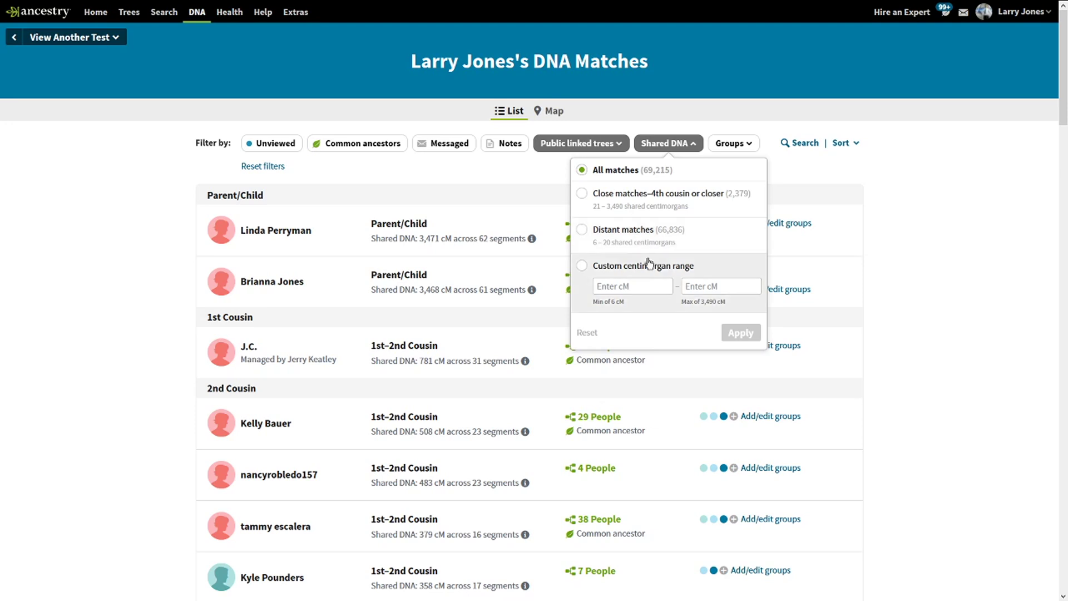
pyautogui.click(607, 268)
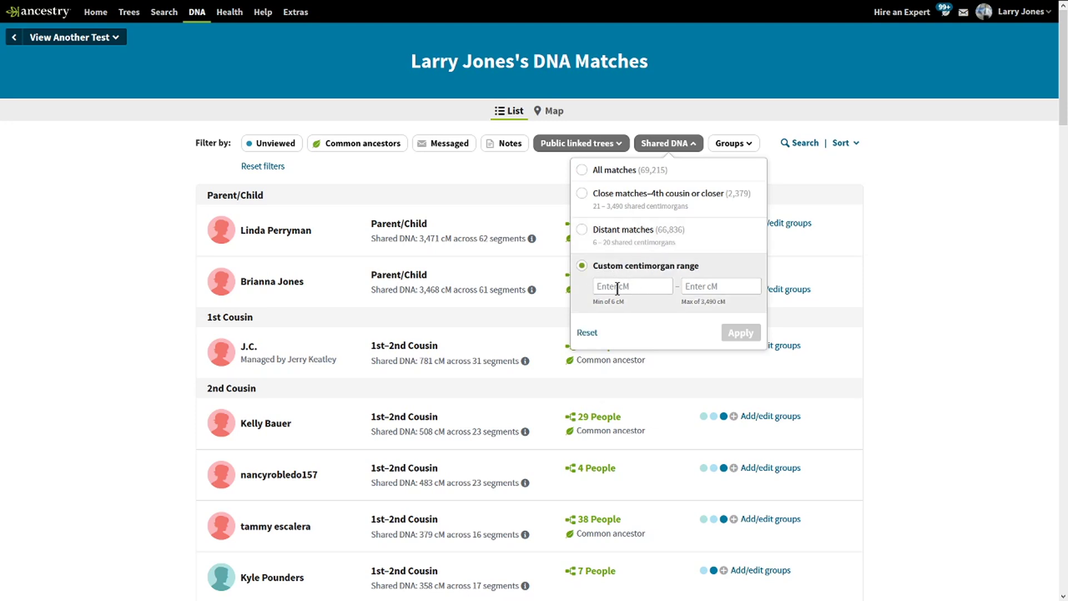
pyautogui.click(667, 287)
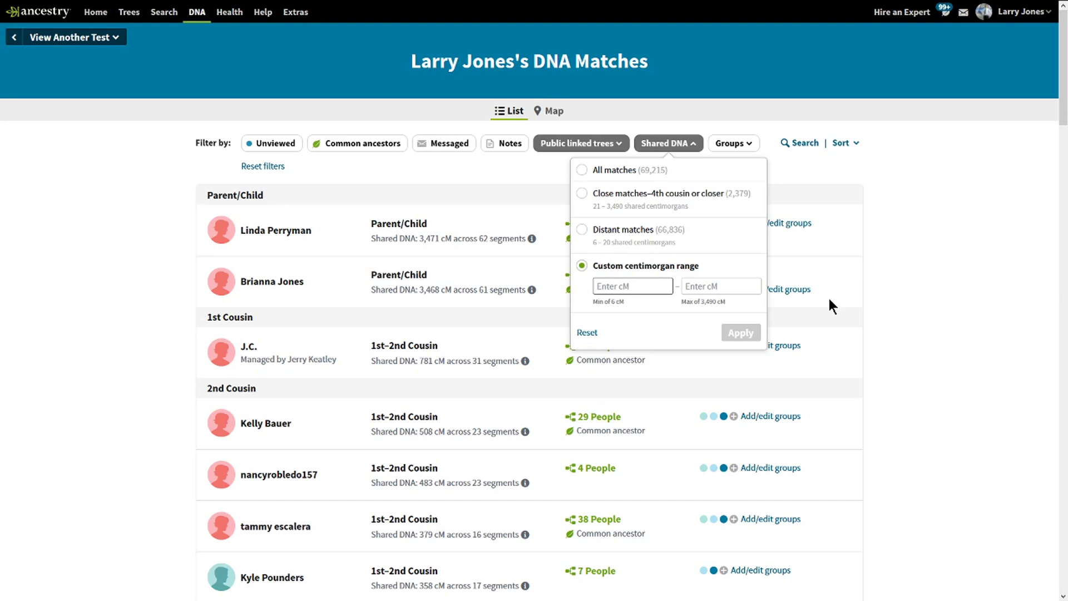
pyautogui.write('50')
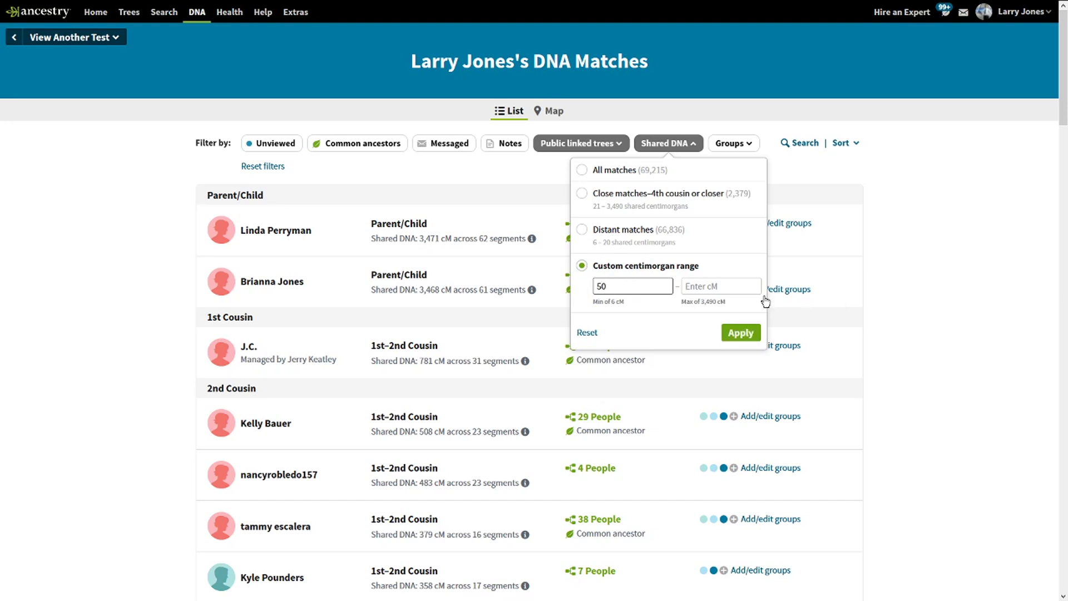
pyautogui.click(730, 286)
pyautogui.write('100')
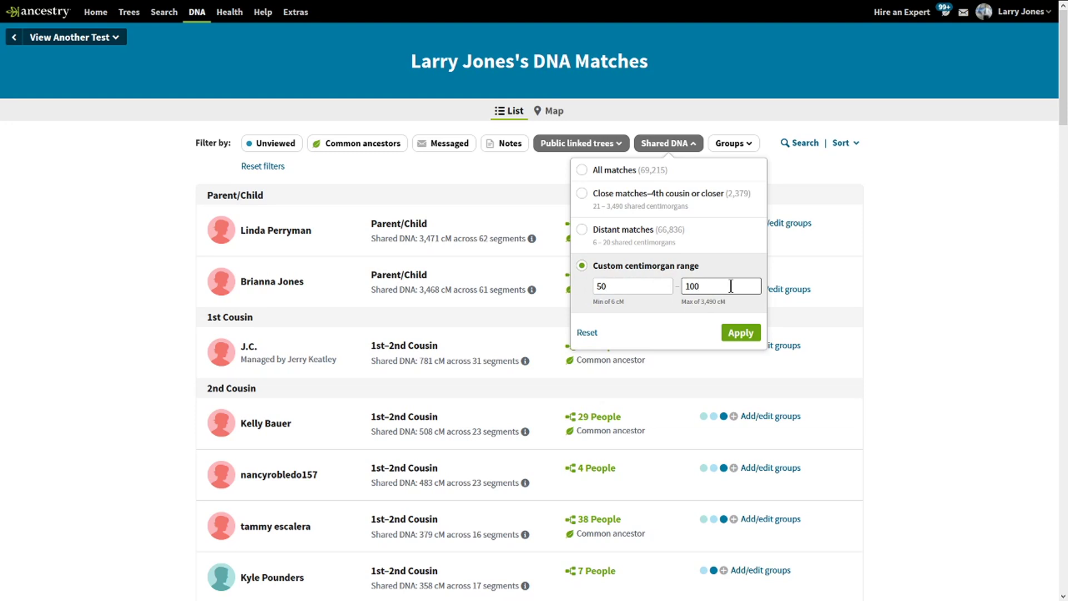
pyautogui.click(735, 332)
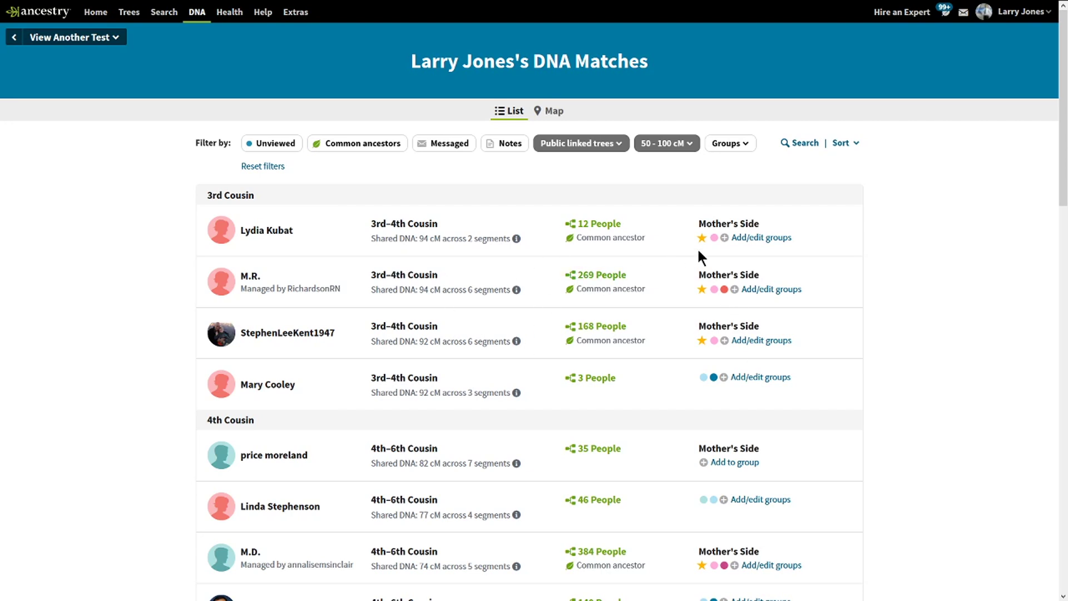
# Narrow the matches further to the Maternal - Perryman group.
pyautogui.click(729, 144)
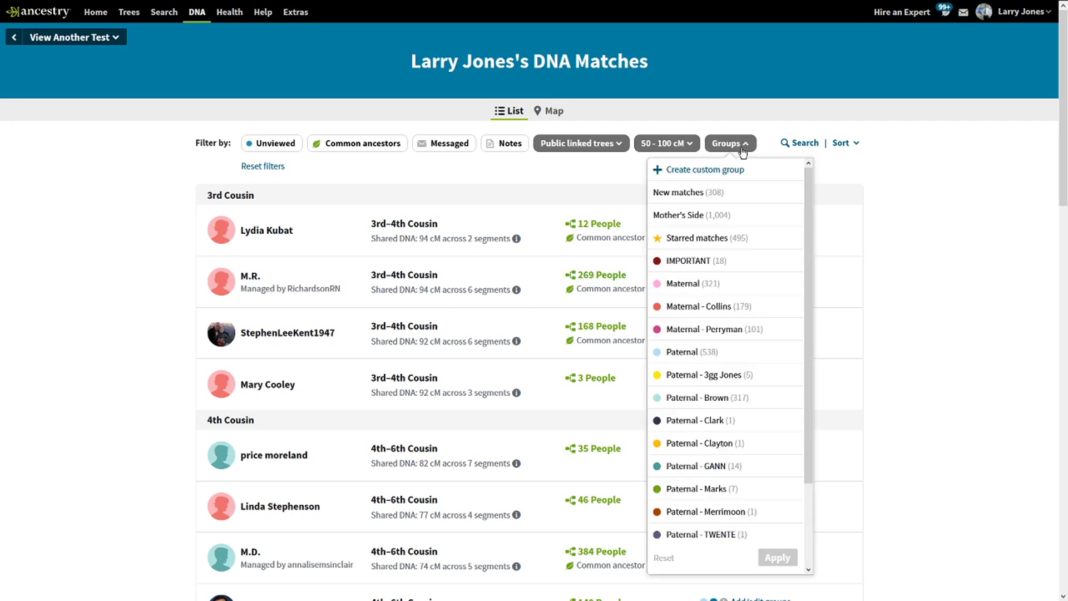
pyautogui.click(729, 331)
pyautogui.click(778, 557)
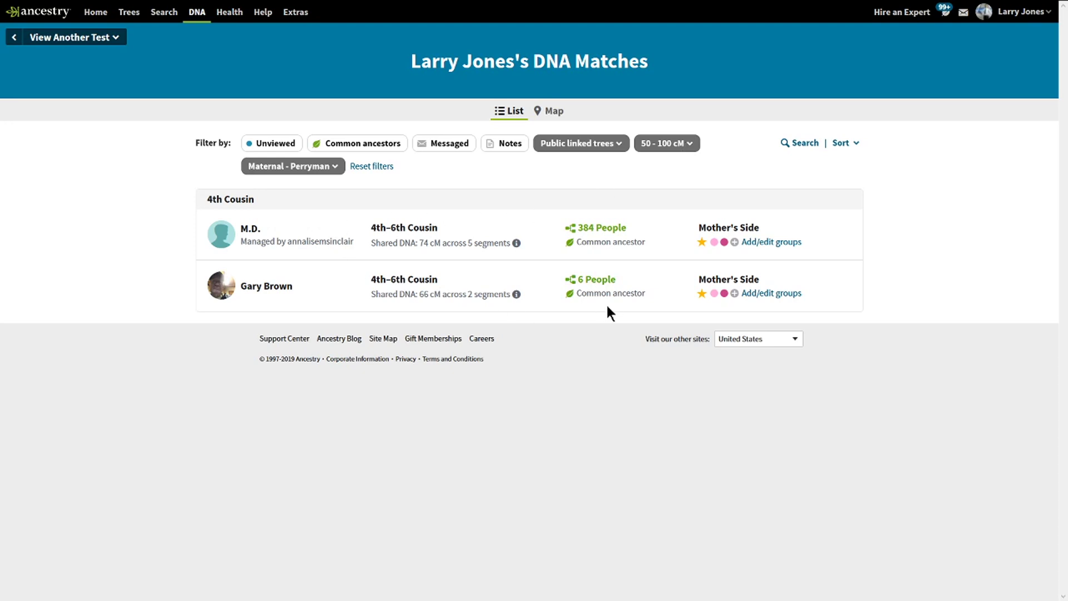
# Check the shared DNA range setting and reset all filters on the match list.
pyautogui.click(688, 146)
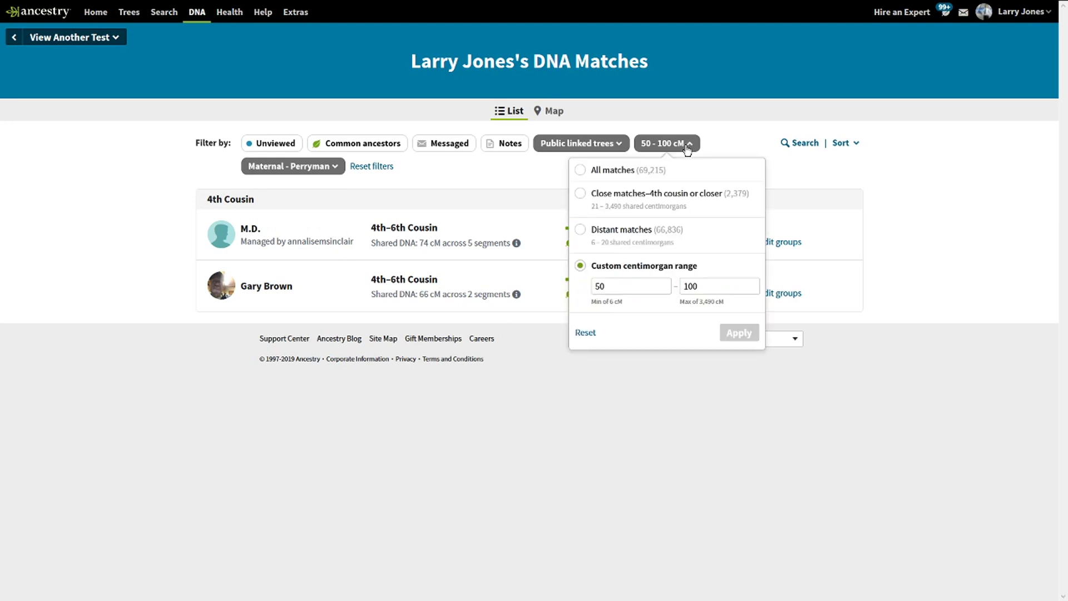
pyautogui.click(371, 166)
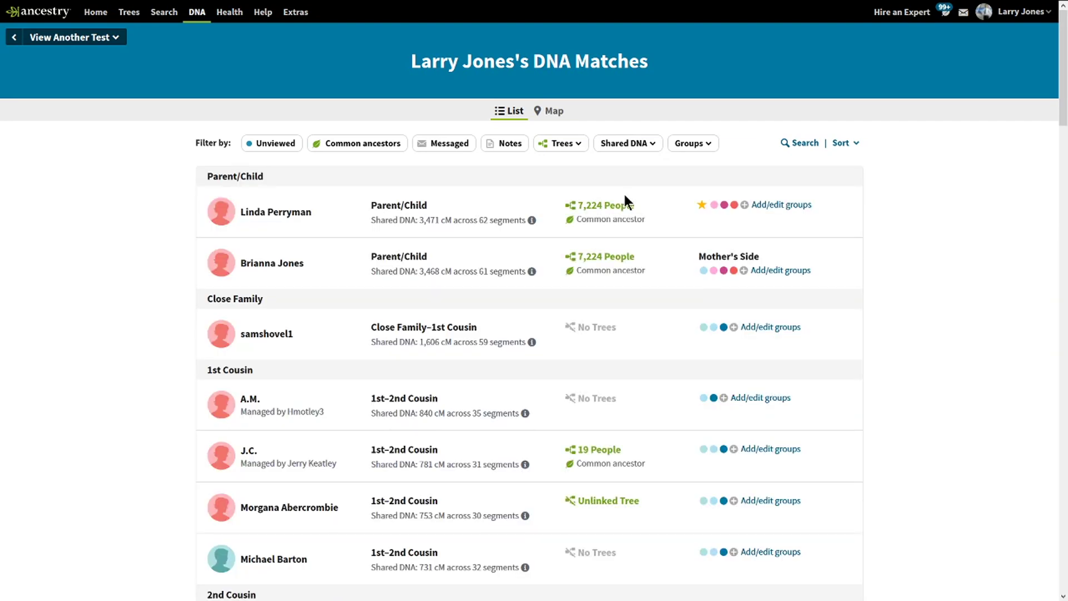
# Filter the match list to matches belonging to both the Paternal - Brown and Paternal - McFarlin groups.
pyautogui.click(694, 149)
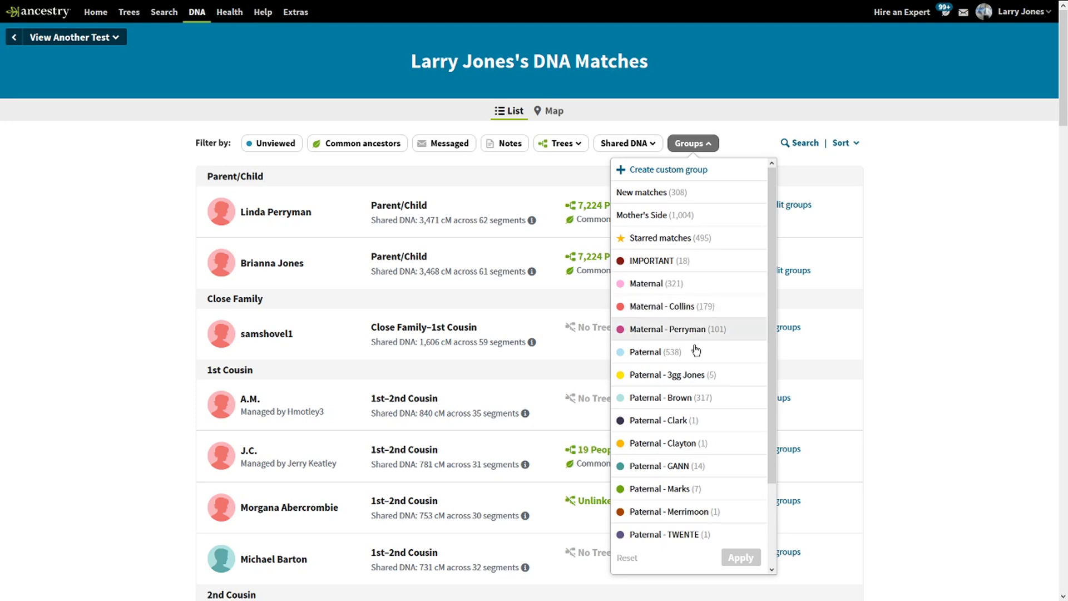
pyautogui.moveTo(768, 336); pyautogui.dragTo(769, 412)
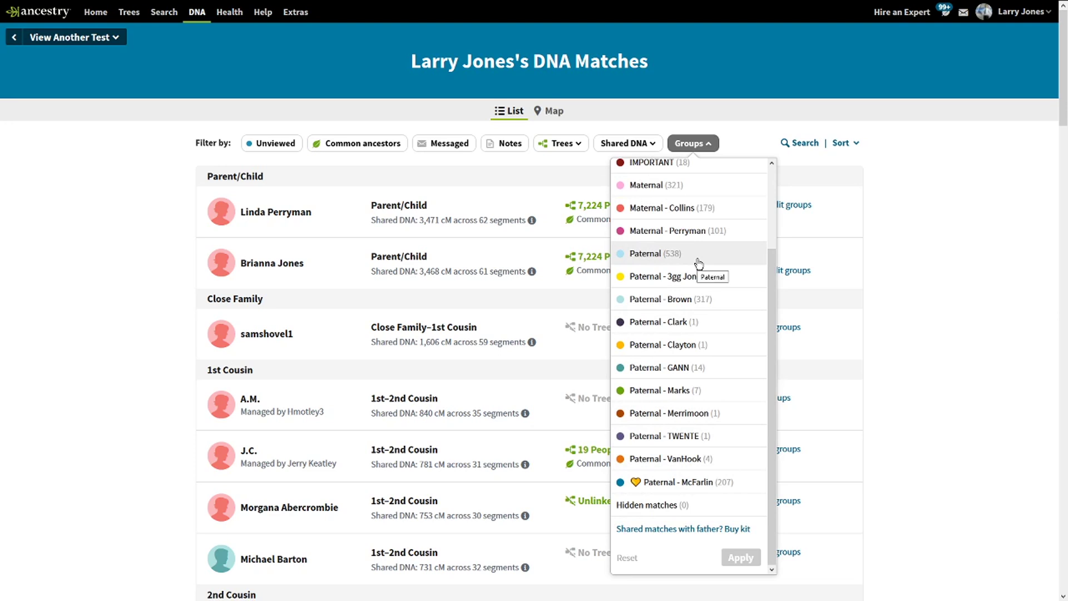
pyautogui.click(719, 306)
pyautogui.click(723, 483)
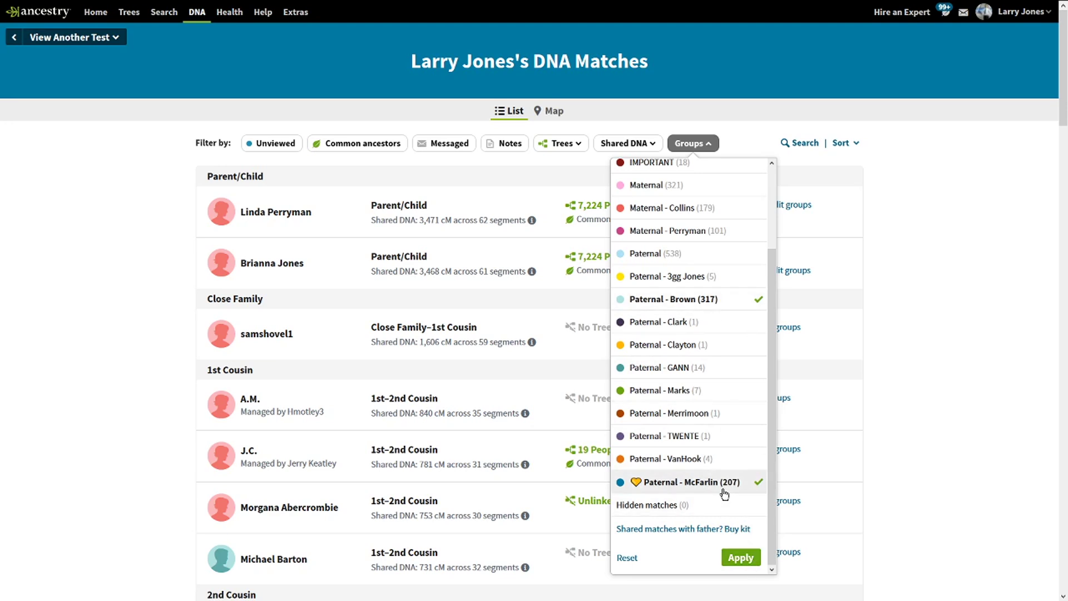
pyautogui.click(741, 558)
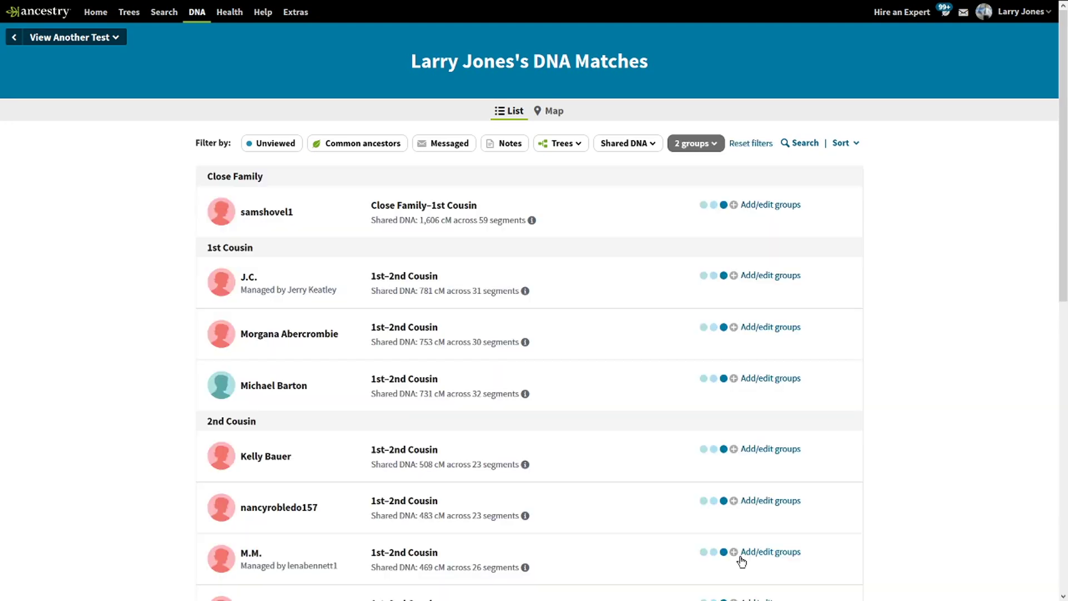
# Review the filtered matches, their group markers and the two groups selected in the group filter.
pyautogui.moveTo(1056, 105)
pyautogui.mouseDown()
pyautogui.moveTo(1063, 388)
pyautogui.moveTo(1064, 99)
pyautogui.mouseUp()
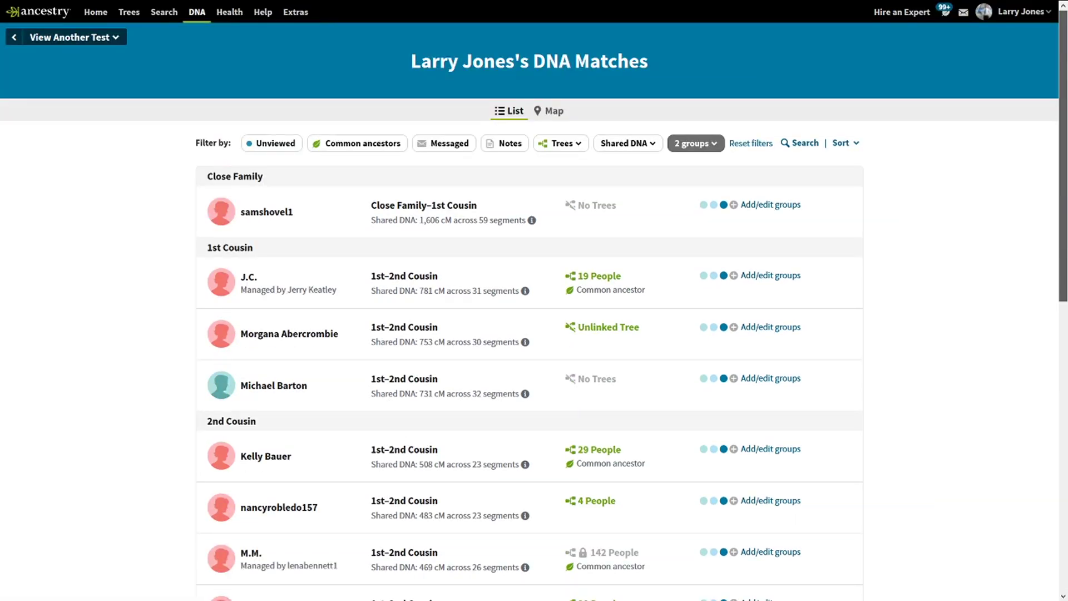
pyautogui.moveTo(722, 205)
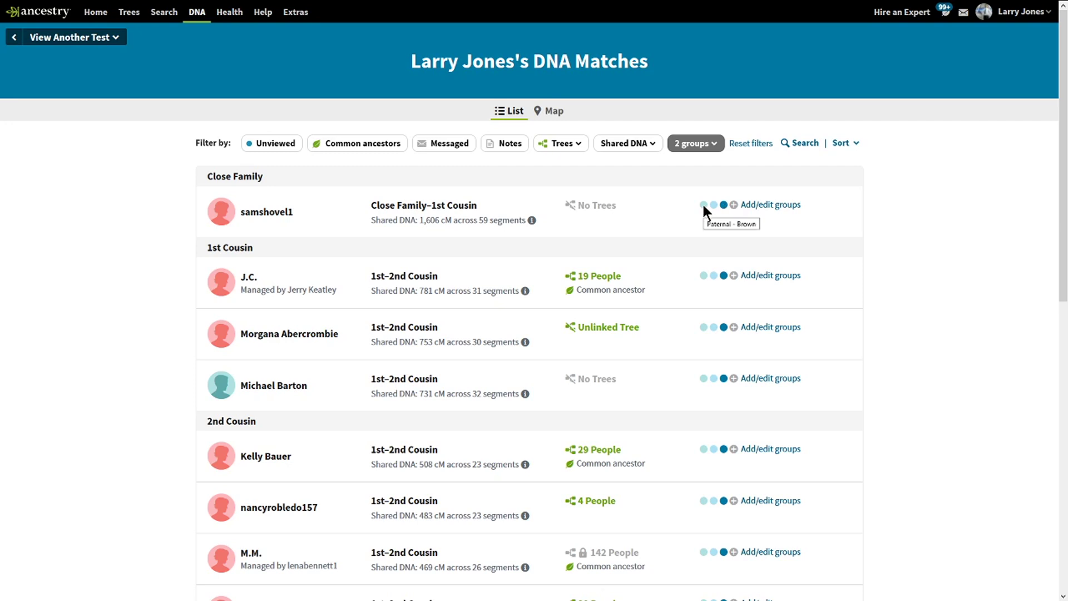
pyautogui.moveTo(1058, 172); pyautogui.dragTo(1058, 376)
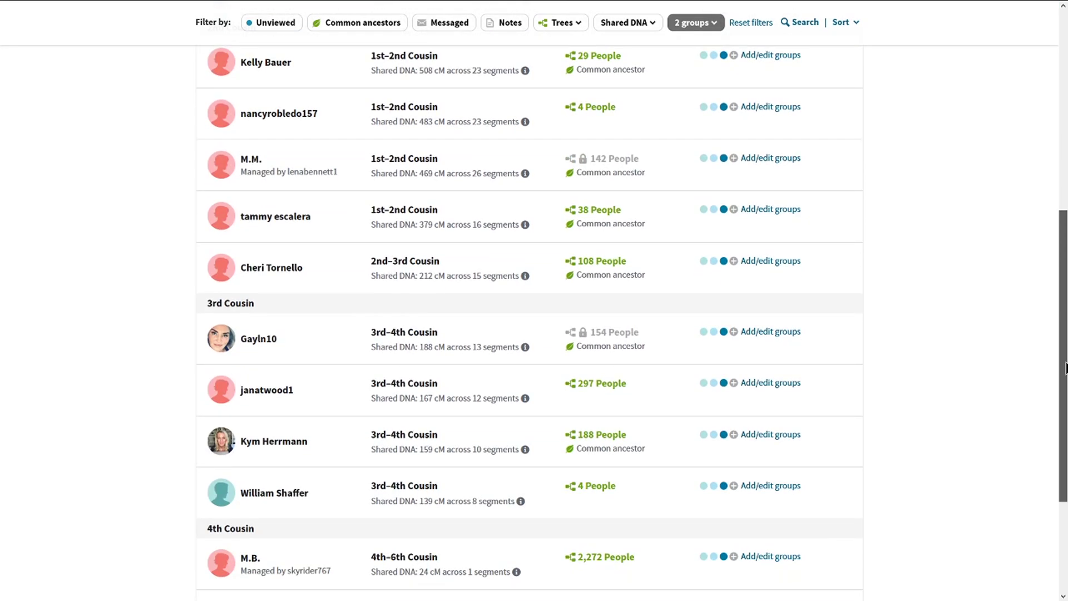
pyautogui.moveTo(1060, 293); pyautogui.dragTo(1028, 104)
pyautogui.click(698, 87)
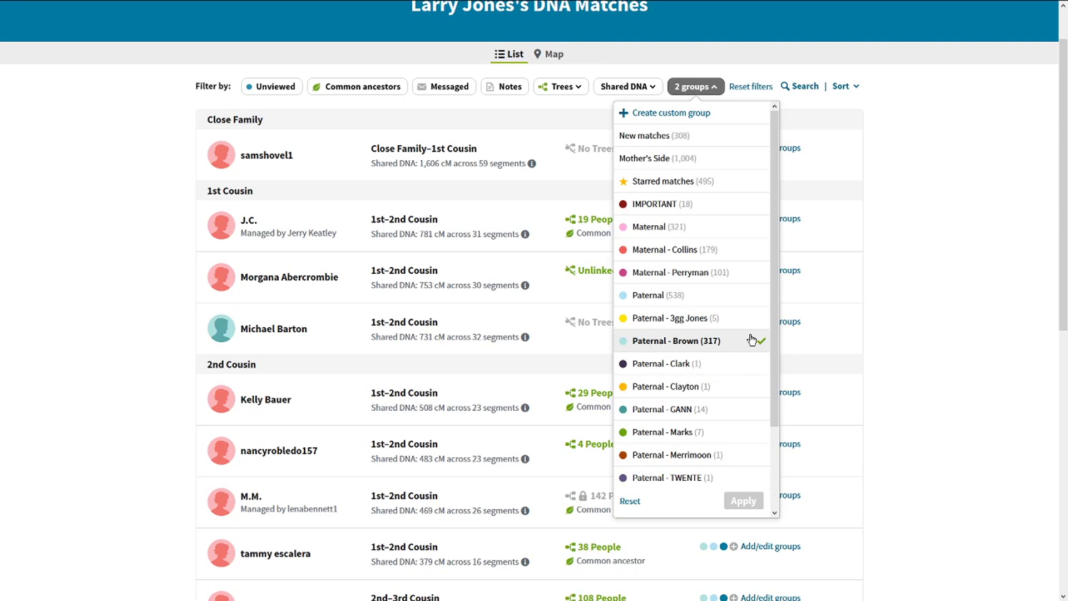
pyautogui.moveTo(774, 329); pyautogui.dragTo(774, 445)
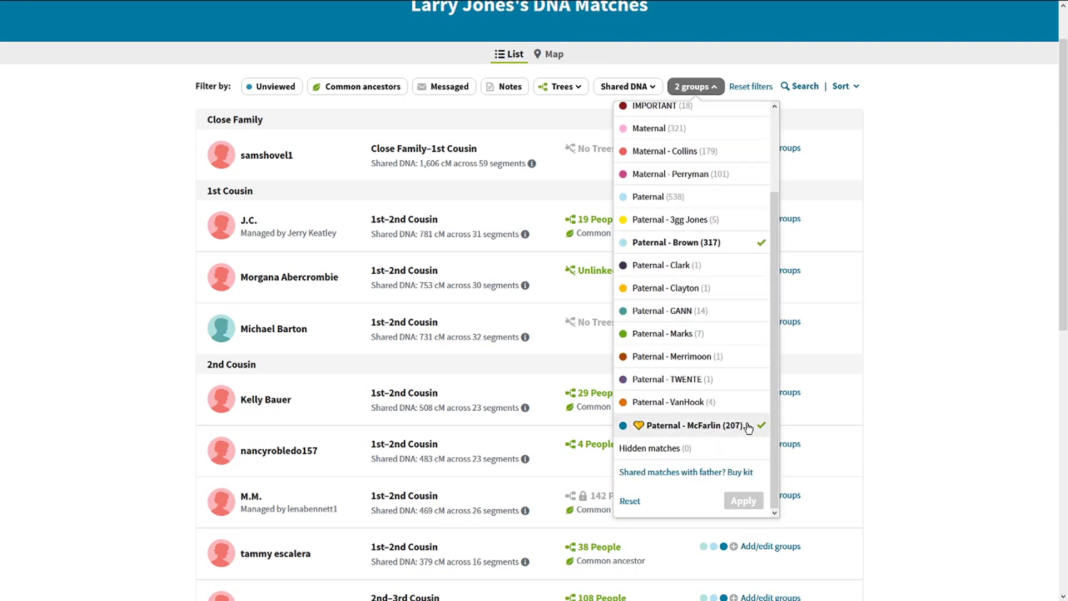
pyautogui.click(967, 325)
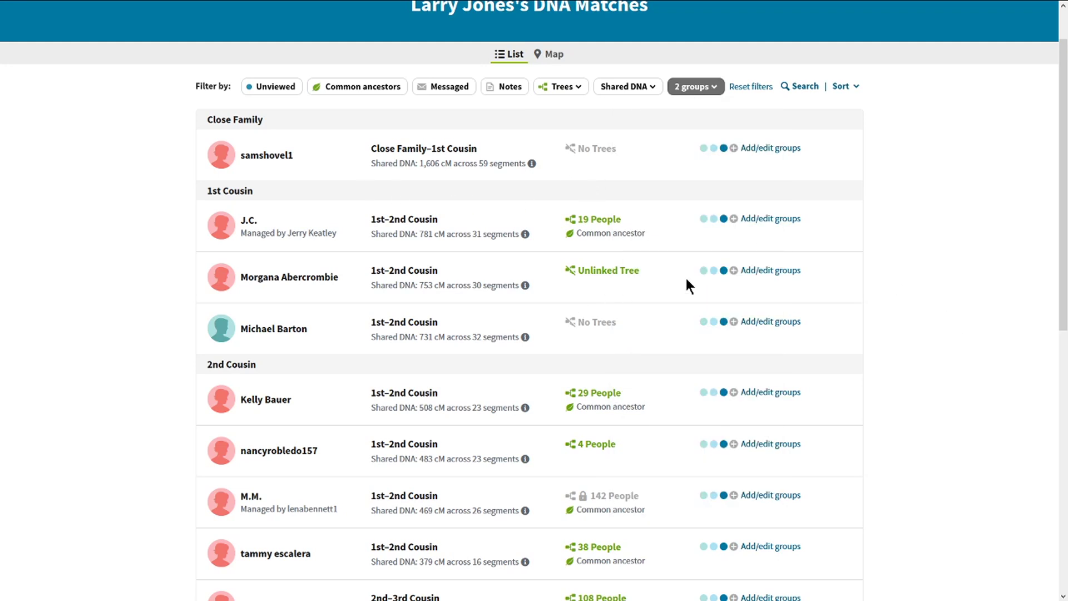
pyautogui.moveTo(1062, 159); pyautogui.dragTo(1063, 131)
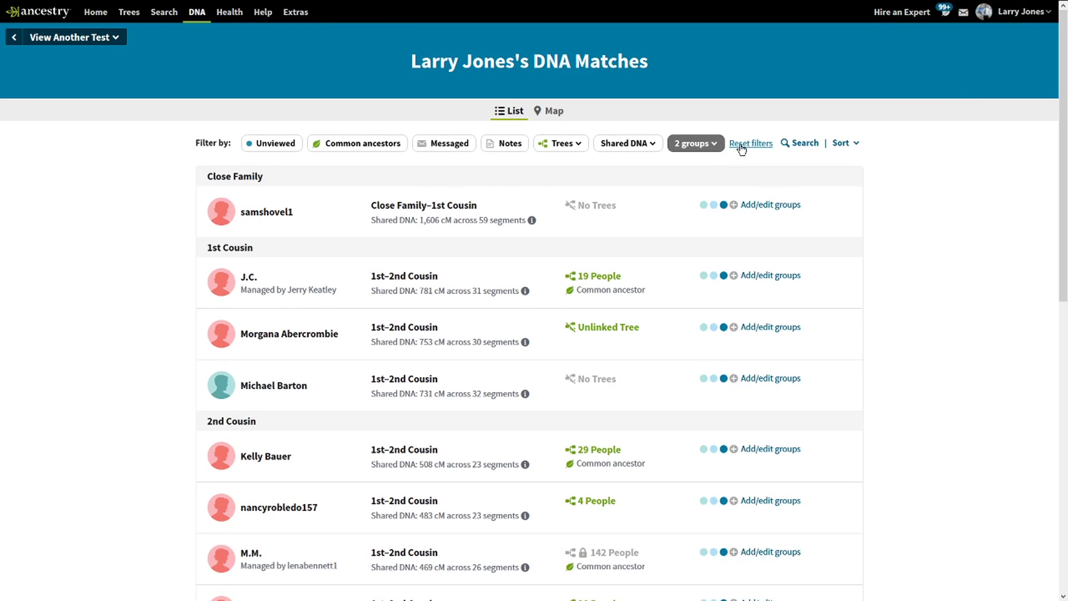
# Remove Paternal - Brown from the group filter, keeping only Paternal - McFarlin, and inspect the first cousin match's manager.
pyautogui.click(714, 145)
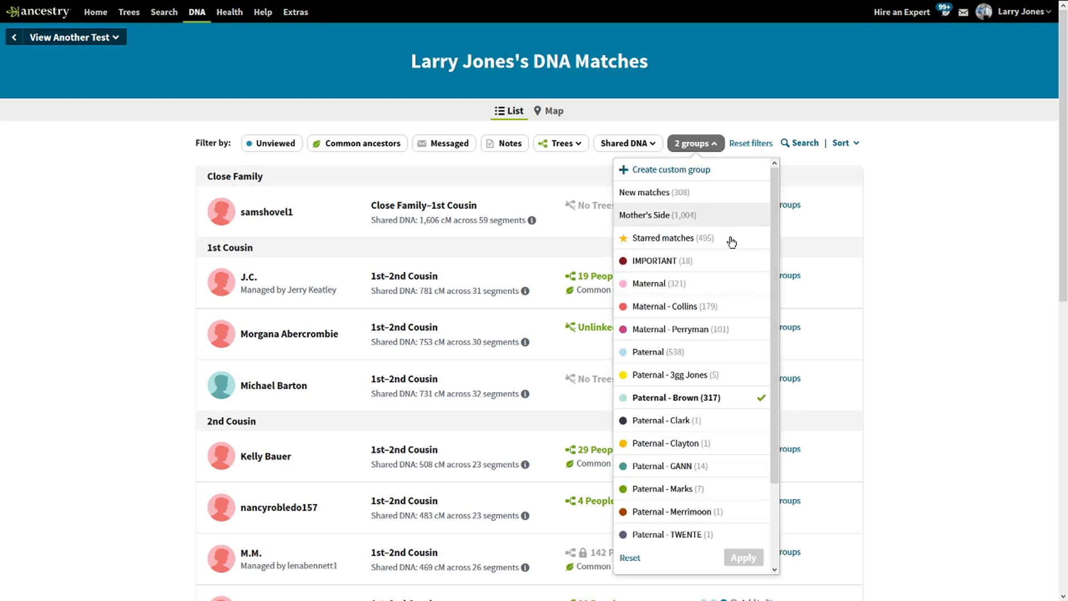
pyautogui.click(700, 401)
pyautogui.click(741, 558)
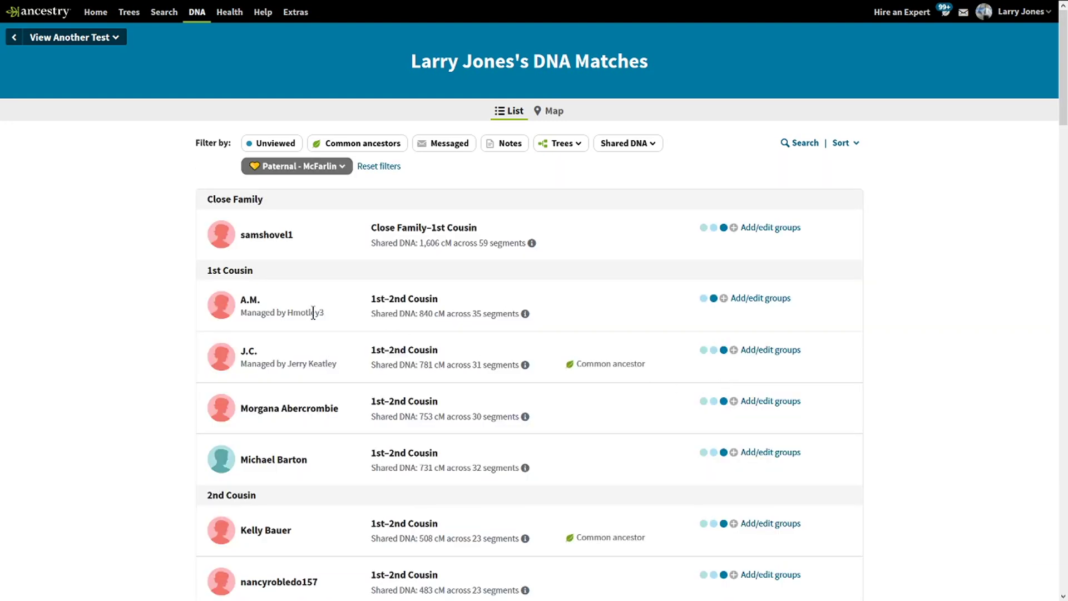
pyautogui.moveTo(320, 314); pyautogui.dragTo(257, 317)
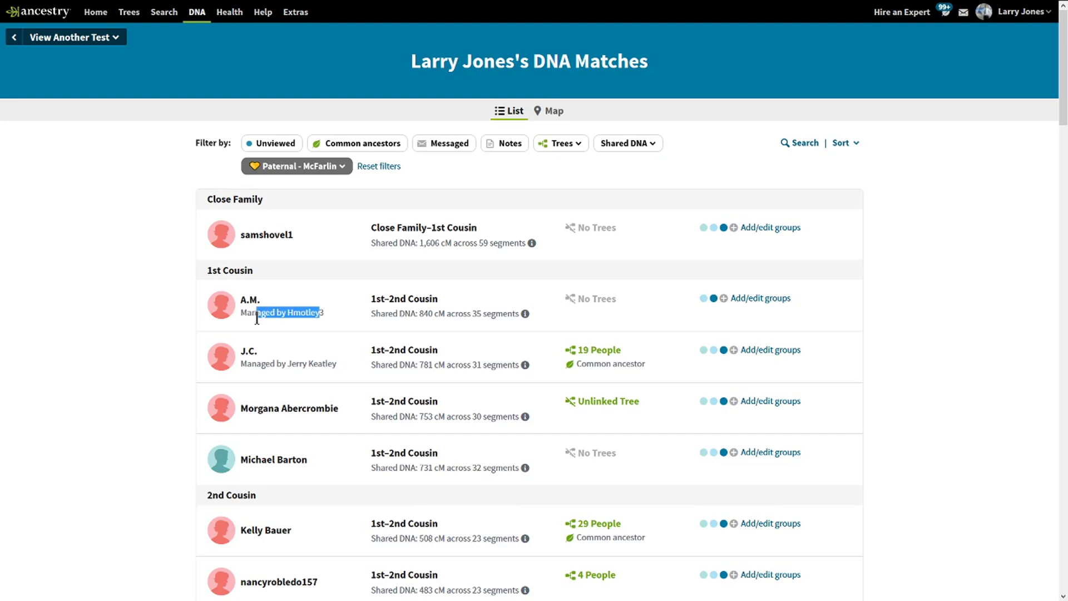
pyautogui.click(145, 286)
# Look at the shared DNA range options without changing them and clear the Paternal - McFarlin group filter.
pyautogui.click(647, 143)
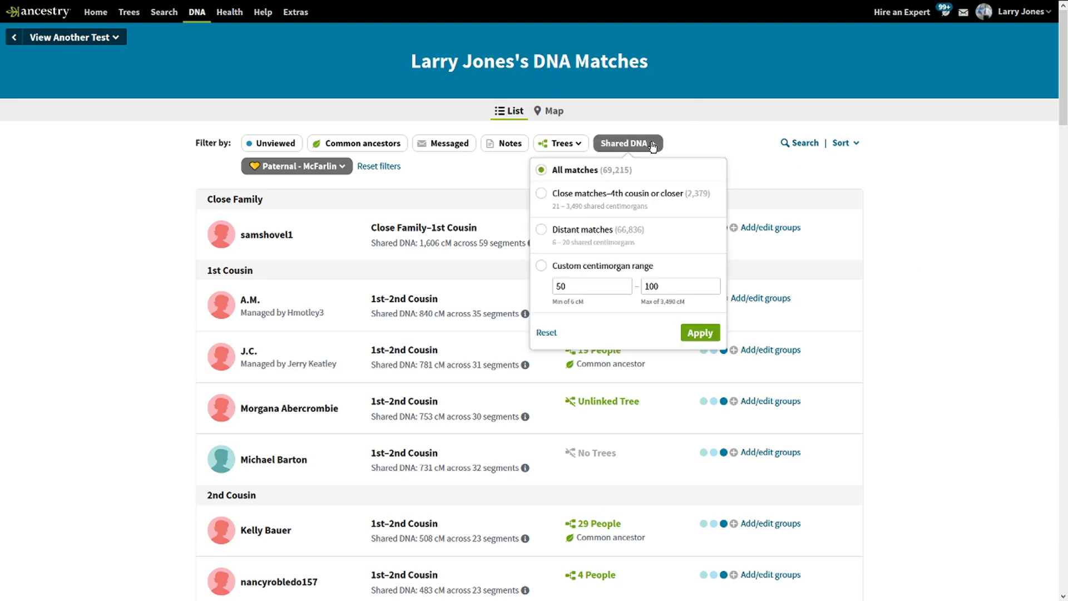
pyautogui.click(702, 149)
pyautogui.click(342, 166)
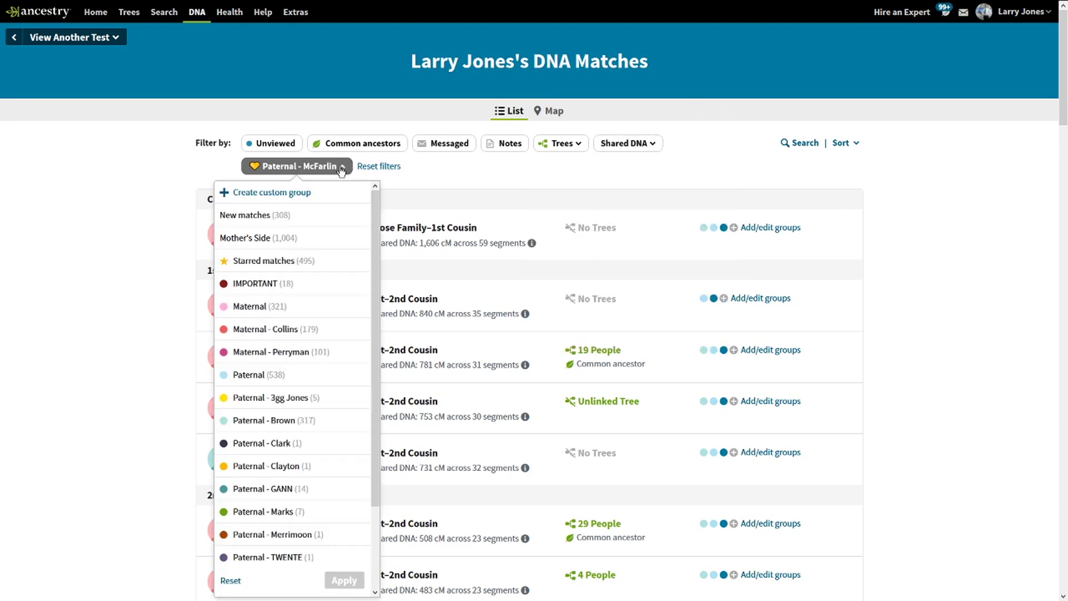
pyautogui.click(231, 580)
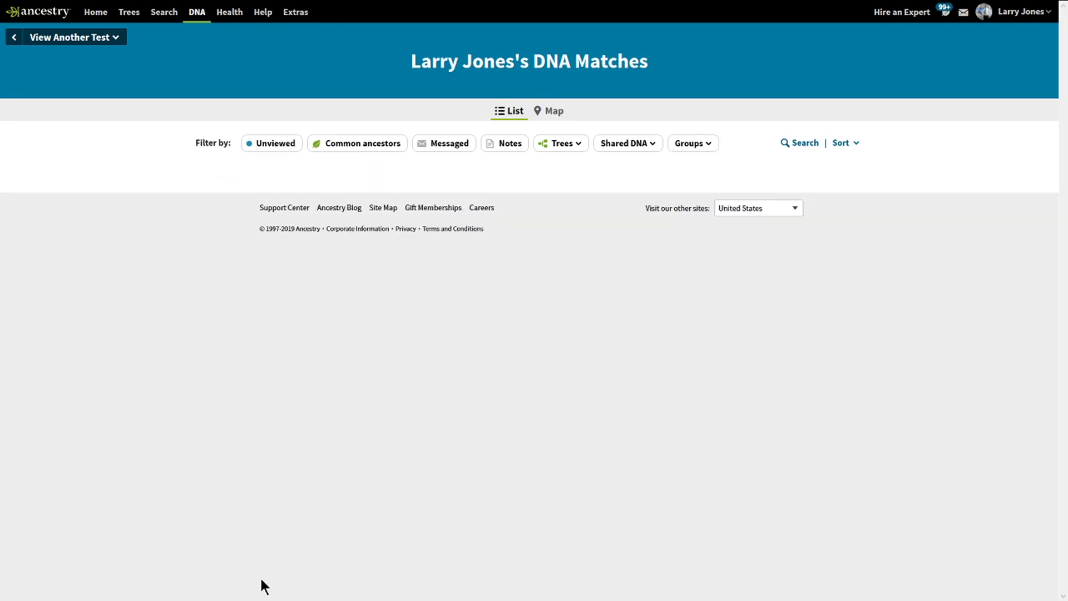
# Look through the complete list of match groups available for filtering, without selecting any.
pyautogui.click(705, 145)
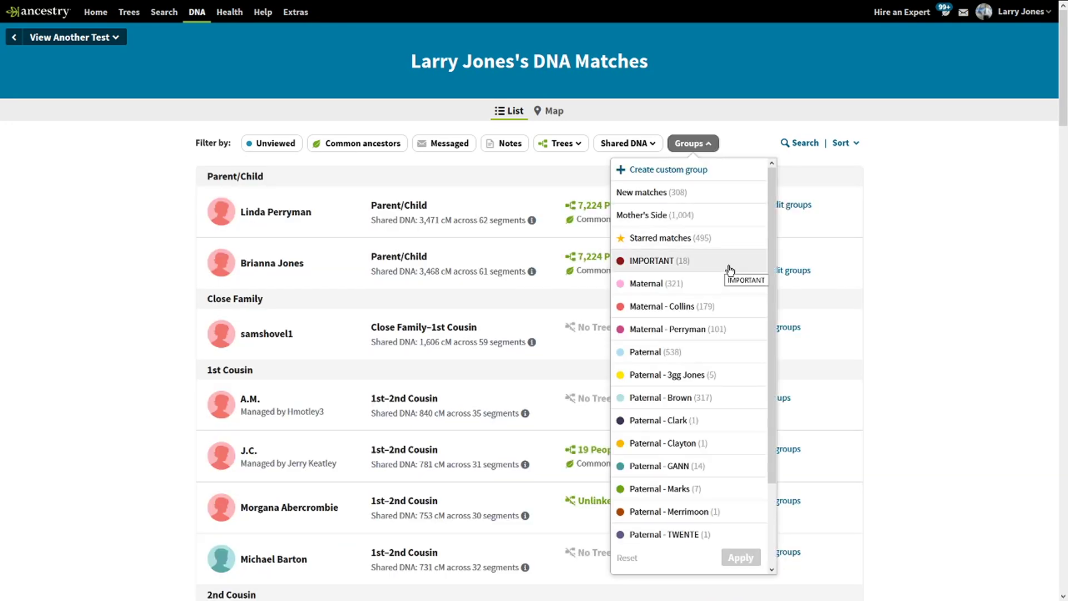
pyautogui.moveTo(775, 253); pyautogui.dragTo(761, 324)
pyautogui.scroll(-1, 759, 322)
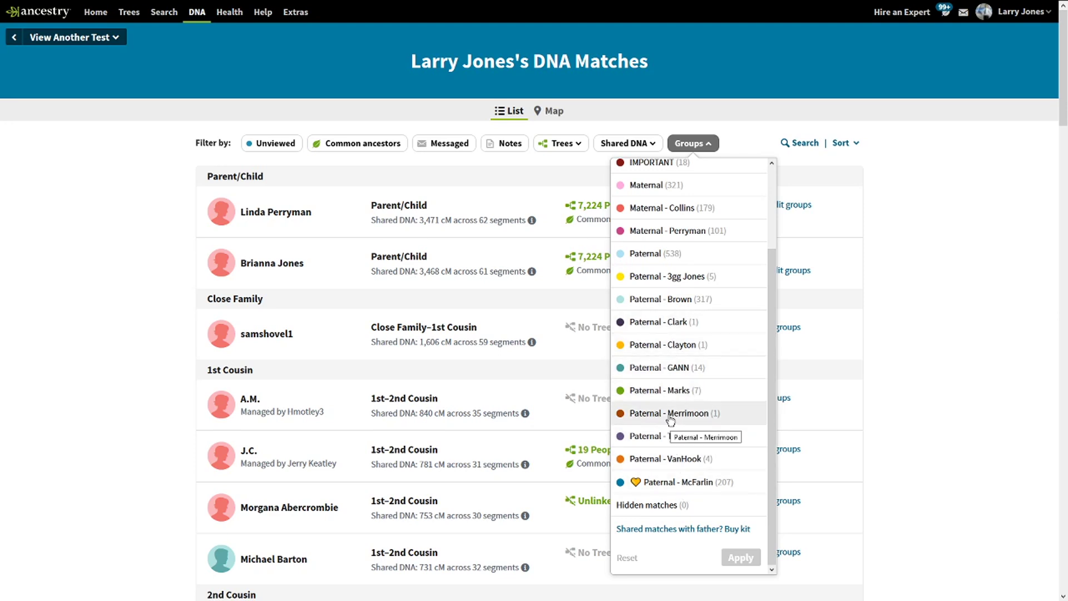
pyautogui.click(909, 353)
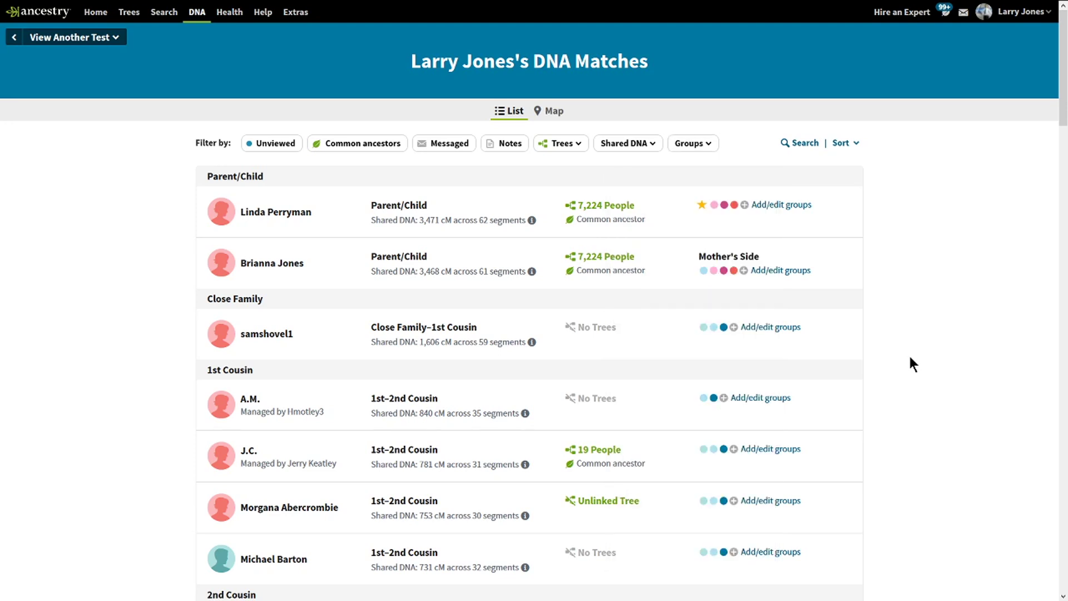
# Filter the full match list to matches with unlinked trees.
pyautogui.click(562, 144)
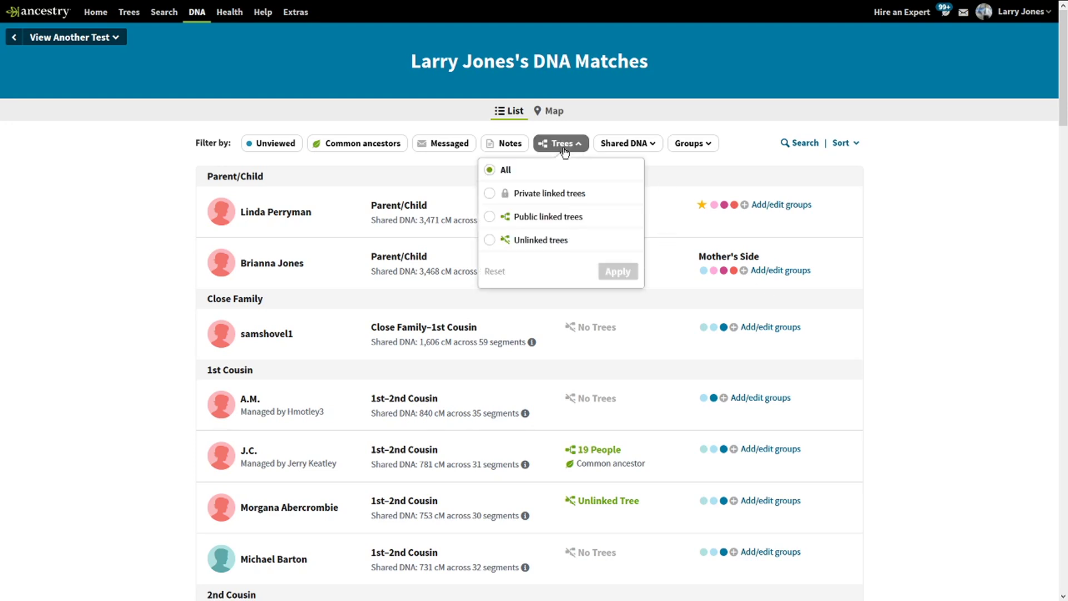
pyautogui.click(547, 244)
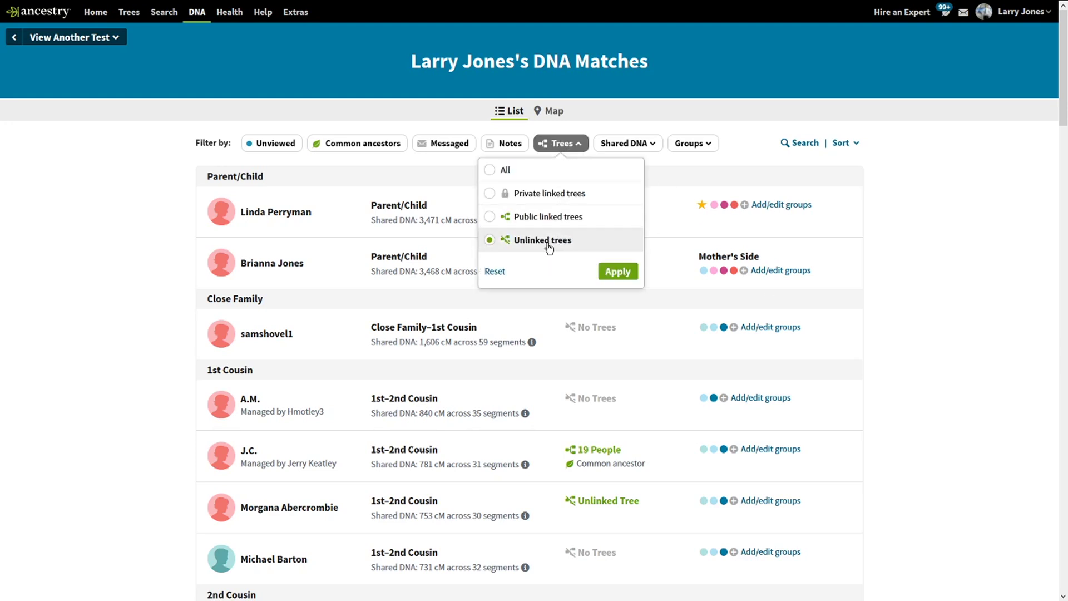
pyautogui.click(610, 273)
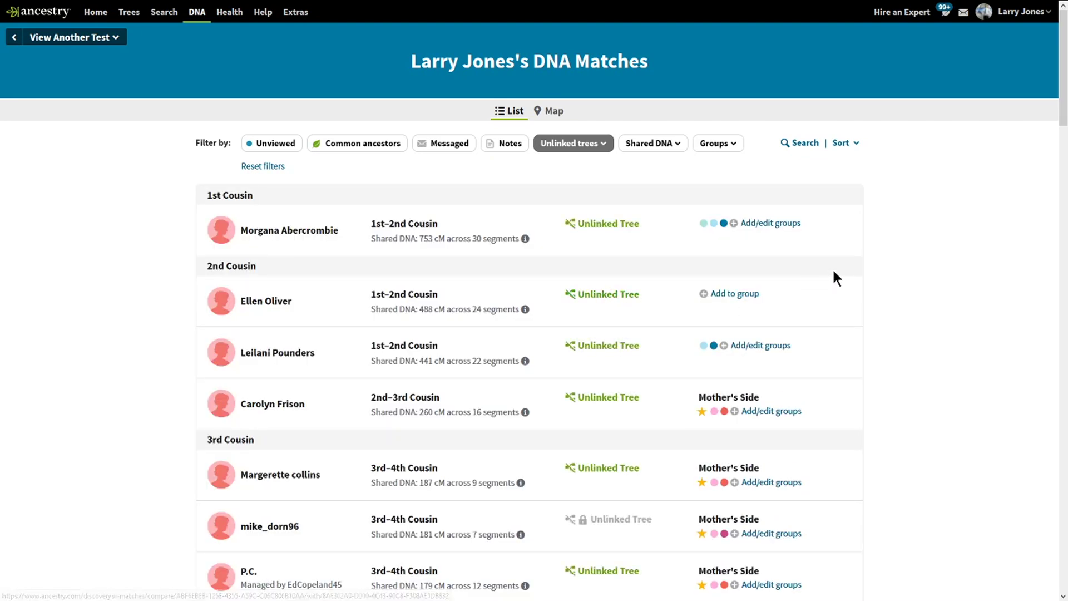
# Switch the tree filter from unlinked trees to public linked trees.
pyautogui.click(572, 143)
pyautogui.click(525, 219)
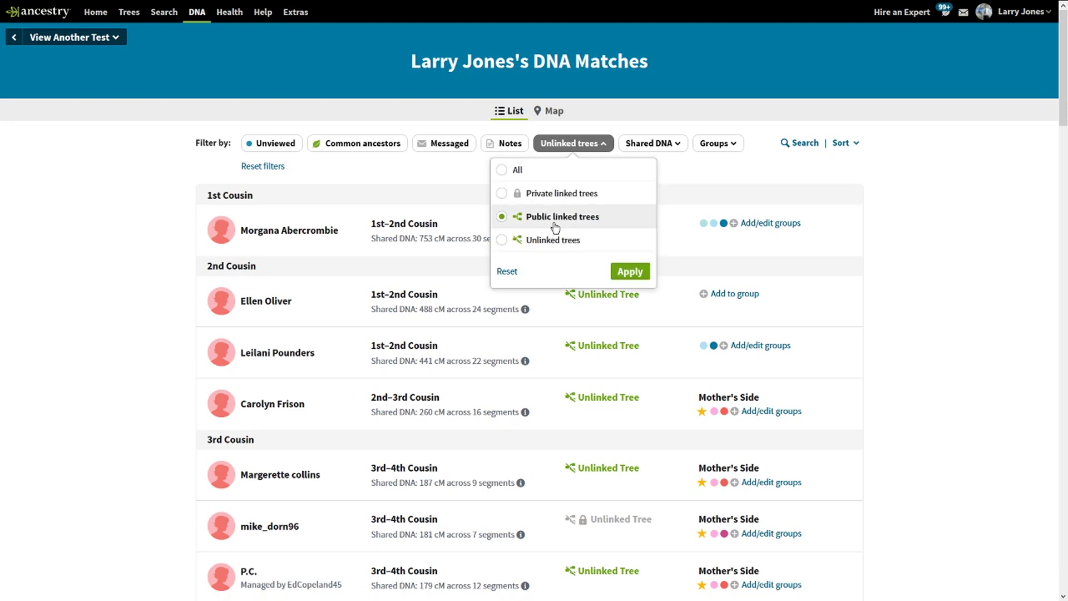
pyautogui.click(625, 273)
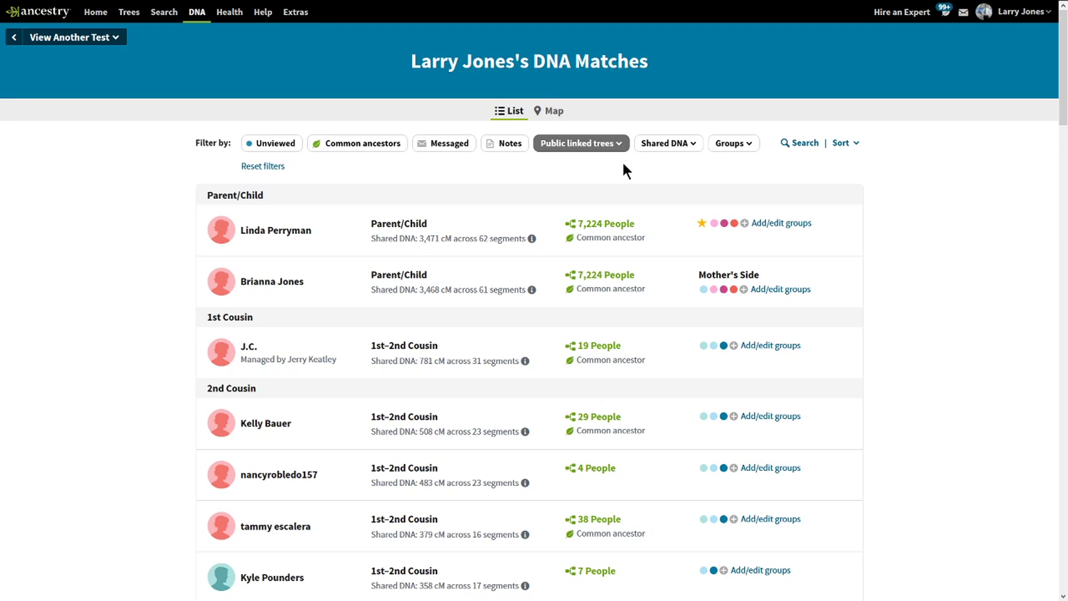
# Look at the available groups without selecting one and reset all filters on the match list.
pyautogui.click(748, 152)
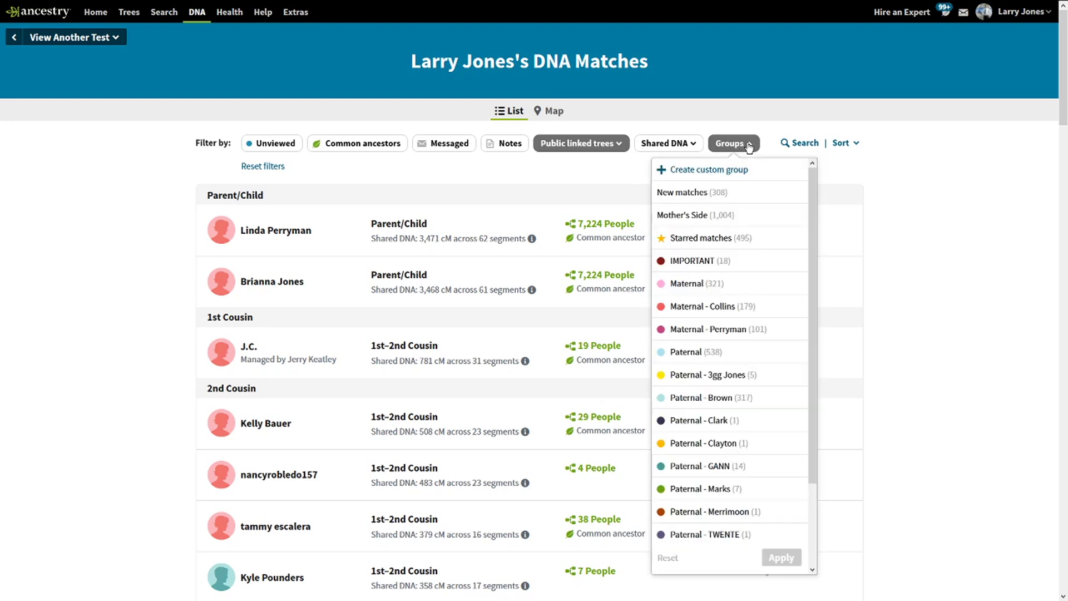
pyautogui.click(265, 178)
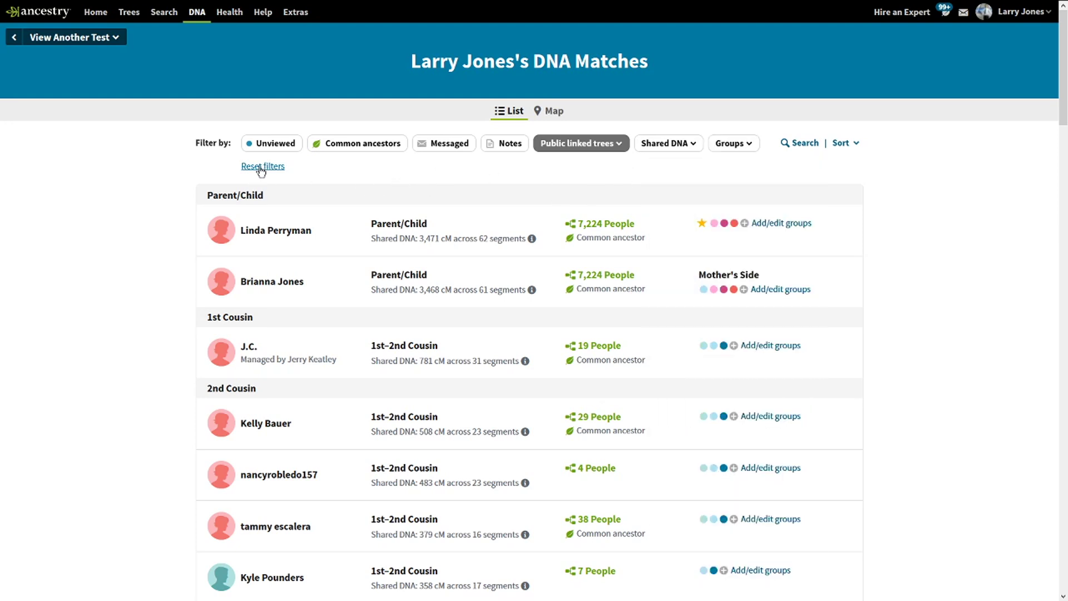
pyautogui.click(259, 165)
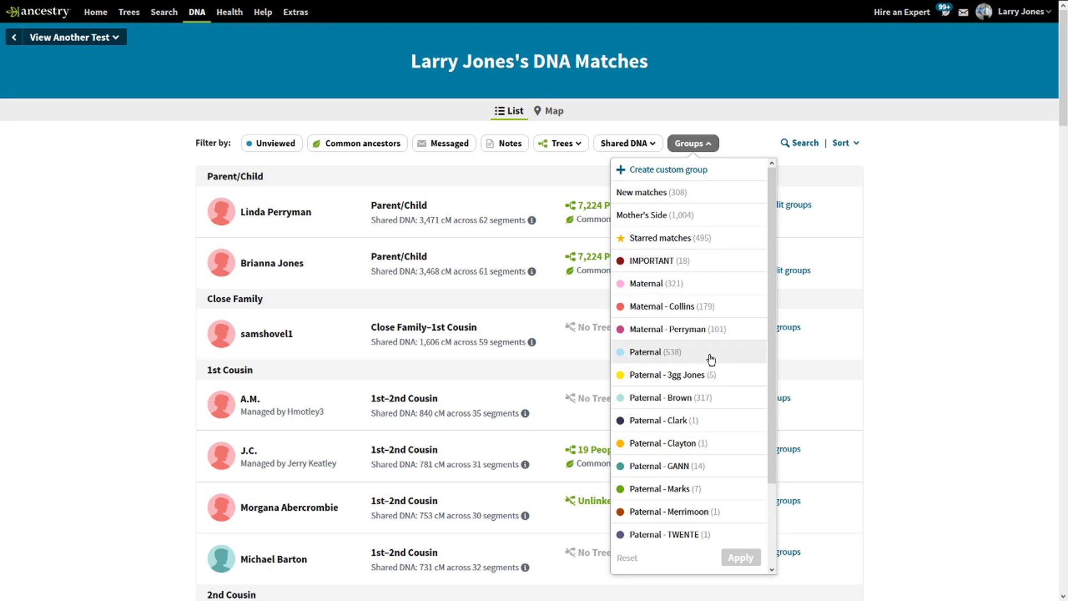
# Reapply the group filter with Paternal - Brown and Paternal - McFarlin both selected.
pyautogui.click(702, 397)
pyautogui.scroll(-3, 775, 361)
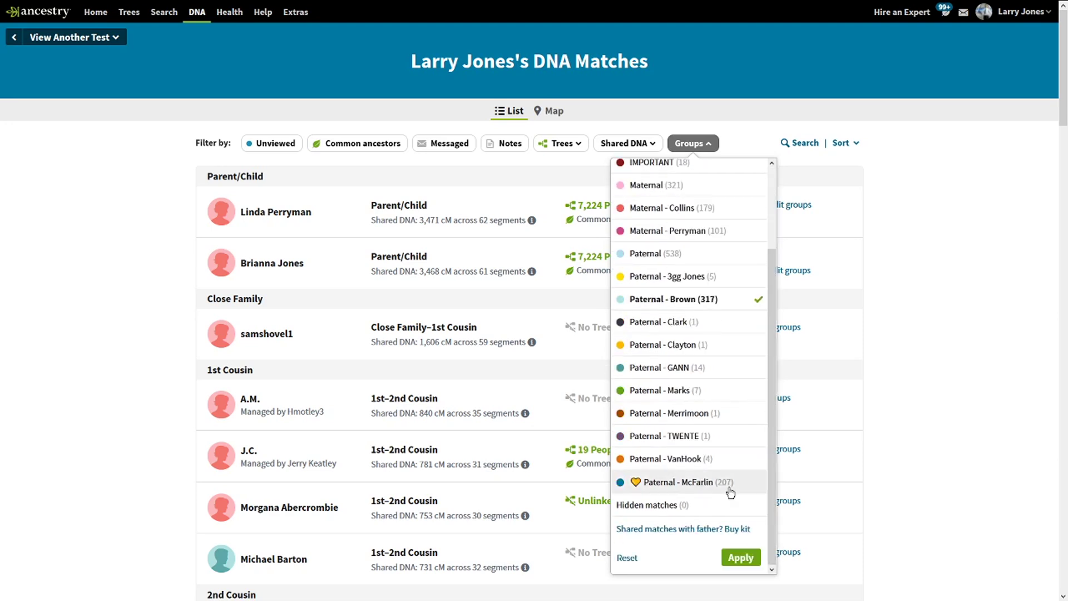
pyautogui.click(692, 482)
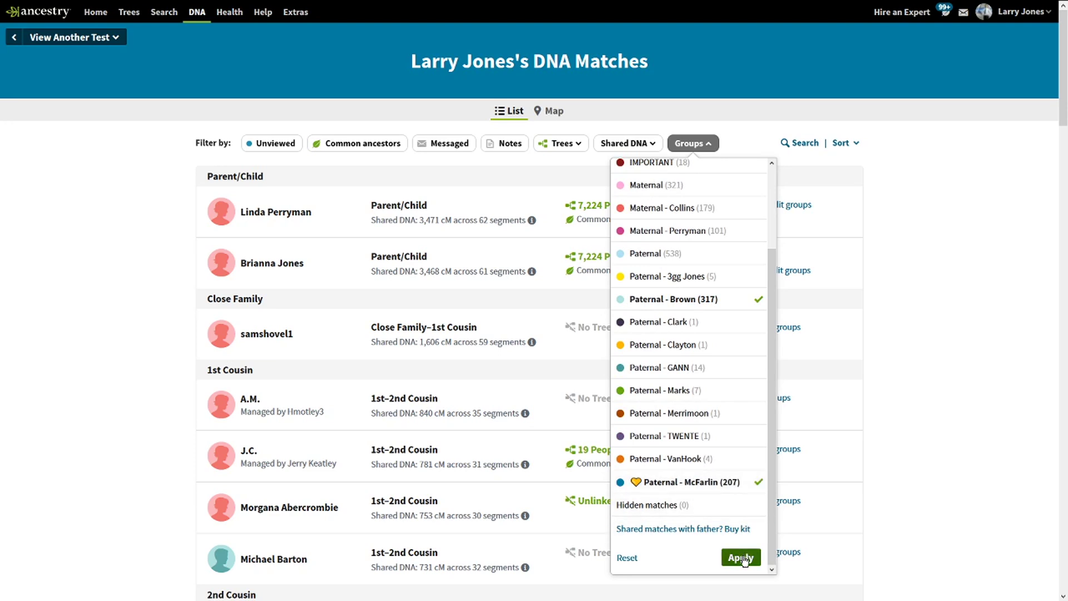
pyautogui.click(741, 557)
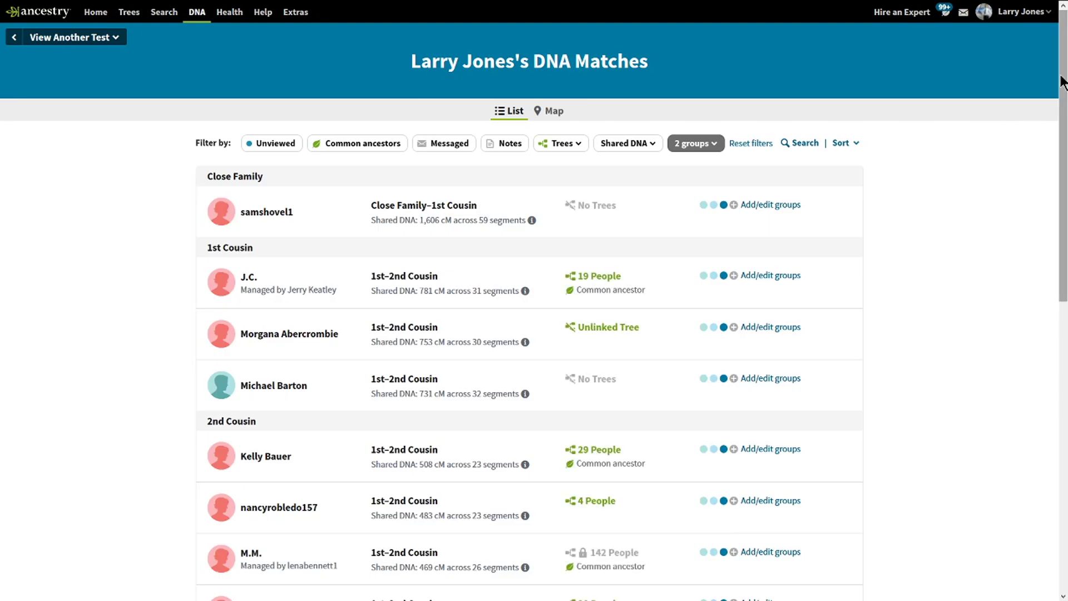
# Review the matches in both groups down to the distant cousins, view the match map and return to the list.
pyautogui.moveTo(1061, 82); pyautogui.dragTo(1051, 412)
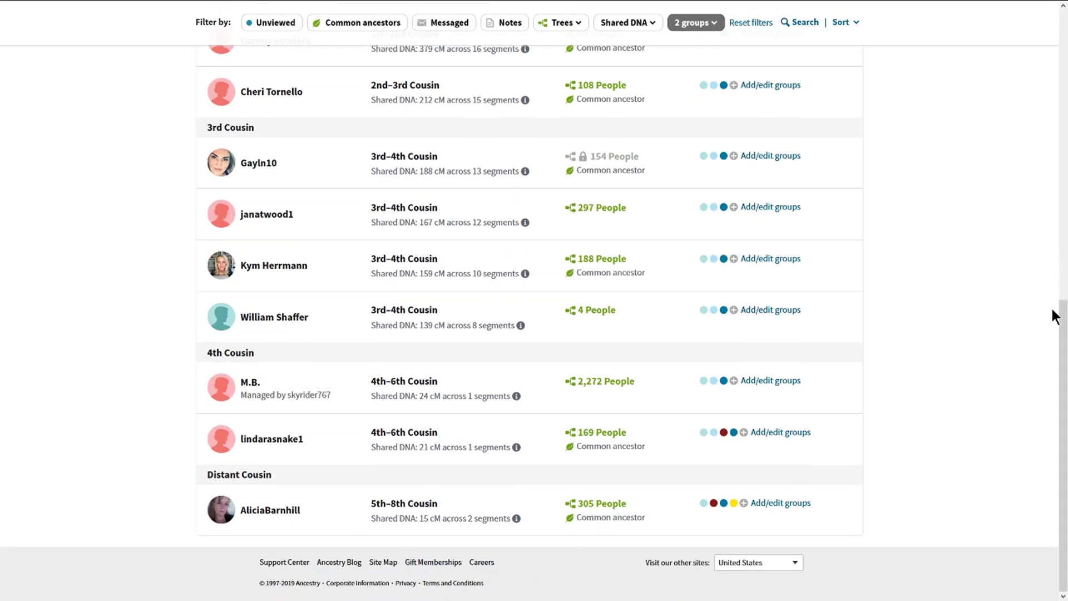
pyautogui.moveTo(1062, 319); pyautogui.dragTo(1061, 23)
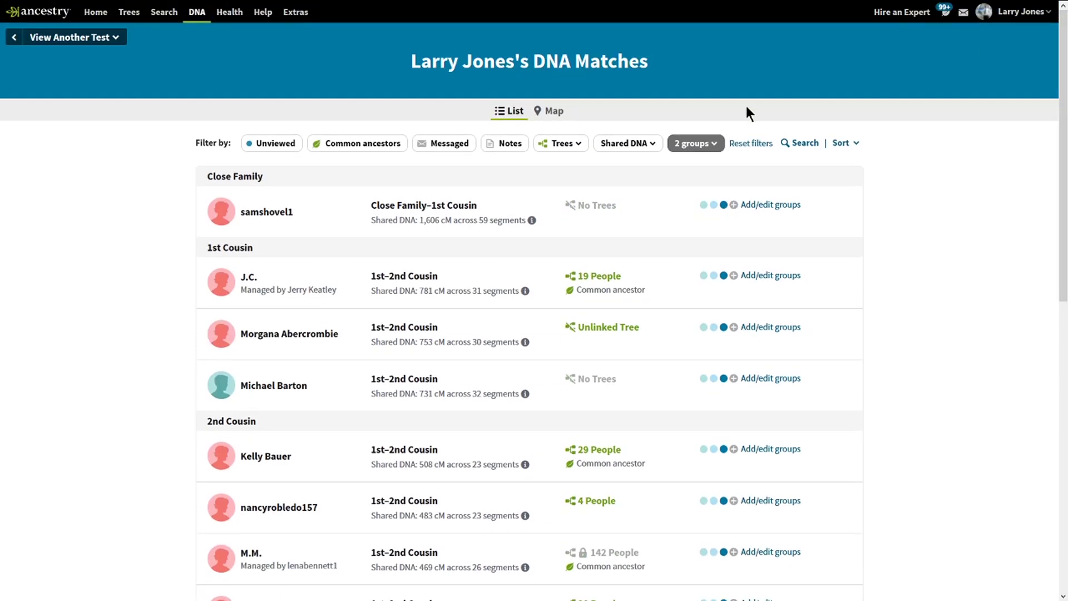
pyautogui.click(556, 117)
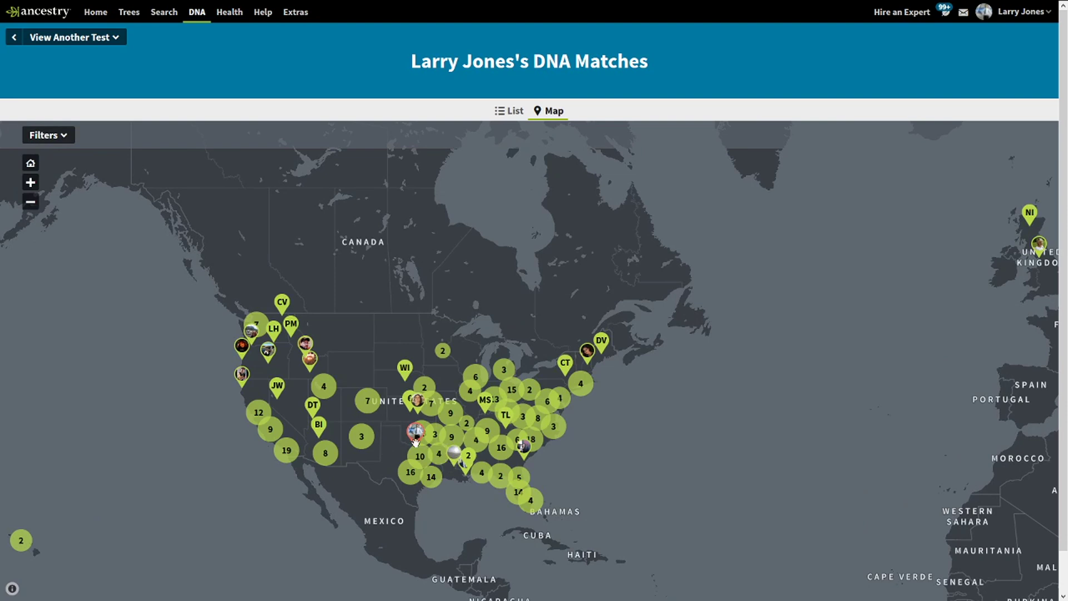
pyautogui.click(507, 110)
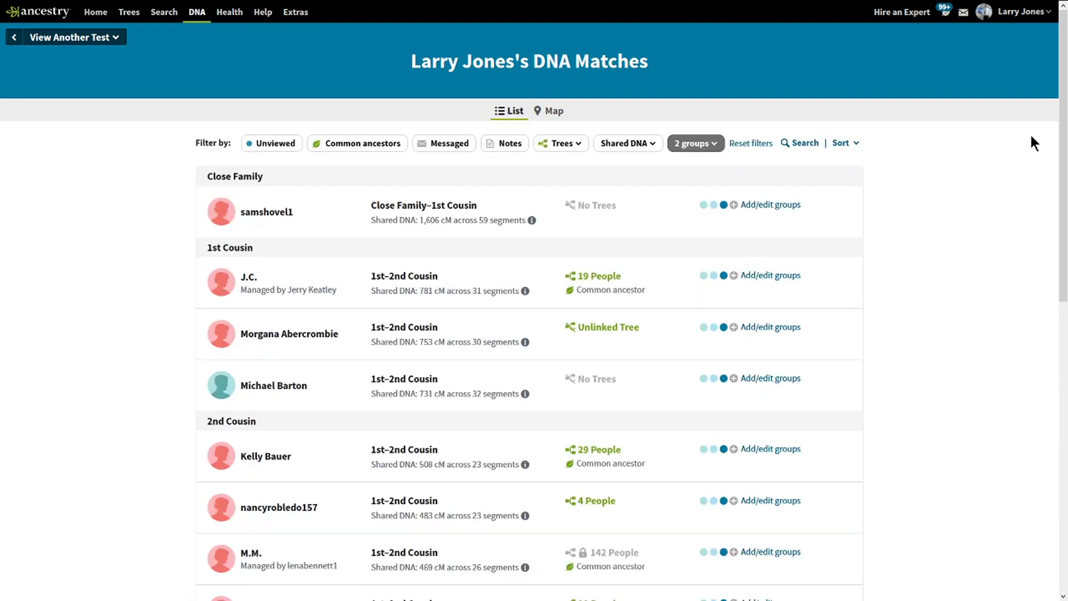
# Check the custom groups assigned to the lower of the two 4th cousin matches, leaving its group assignments as they are.
pyautogui.moveTo(1050, 110); pyautogui.dragTo(1050, 64)
pyautogui.moveTo(1050, 139); pyautogui.dragTo(1051, 440)
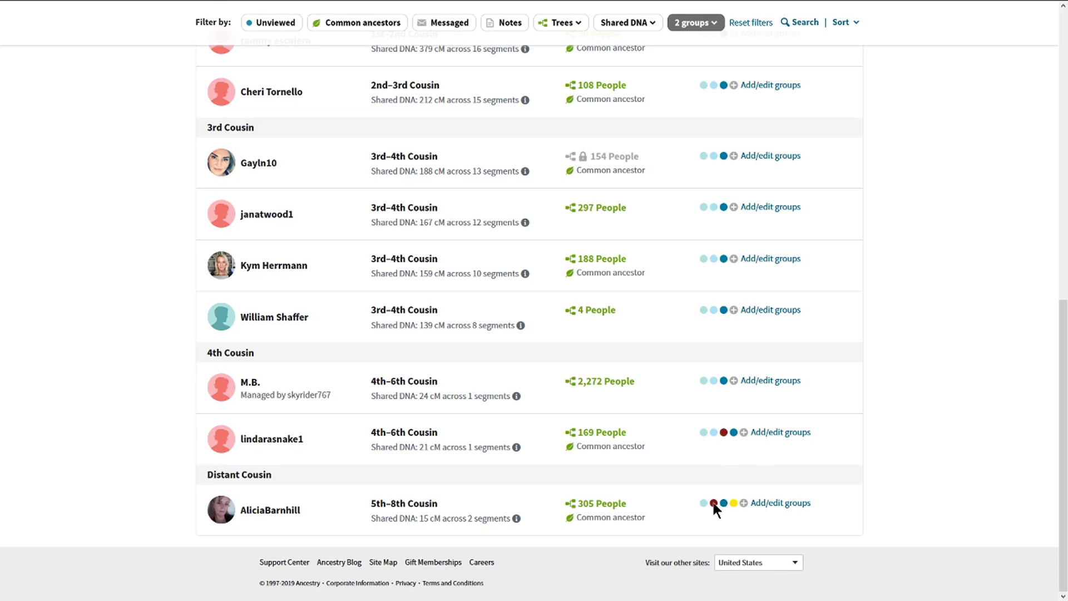
pyautogui.moveTo(712, 502)
pyautogui.click(773, 438)
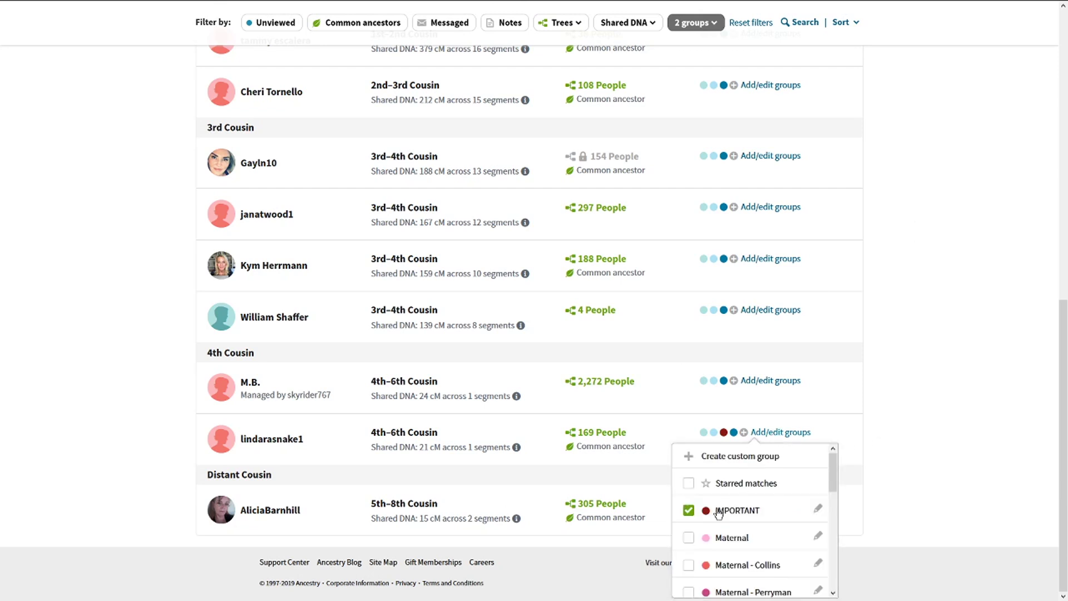
pyautogui.click(925, 418)
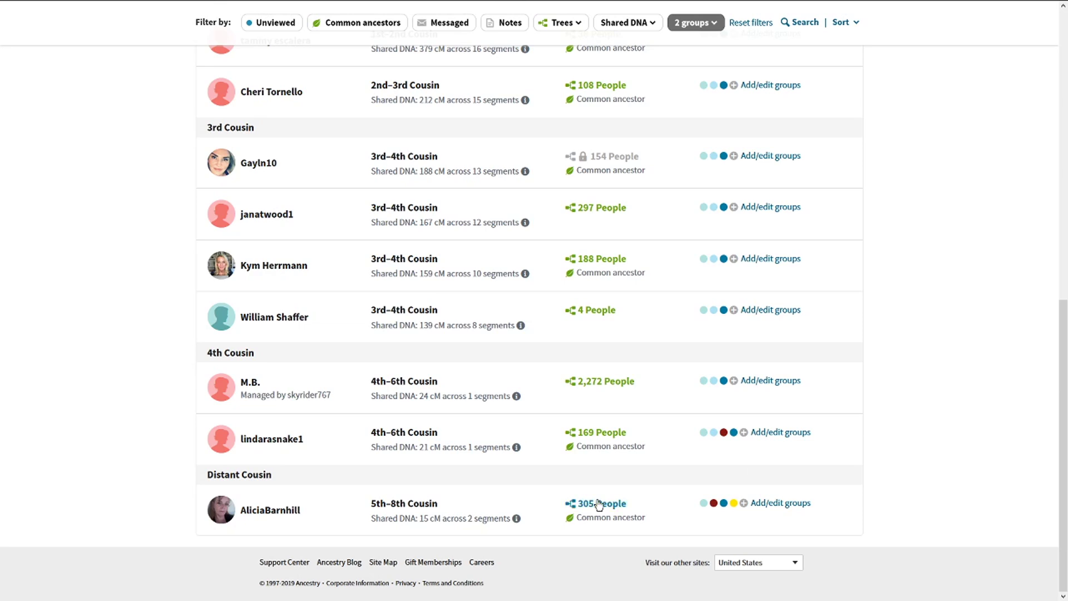
# Review the available group and tree filter options on the match list without applying a change, and return to the top of the list.
pyautogui.moveTo(1061, 345); pyautogui.dragTo(1054, 70)
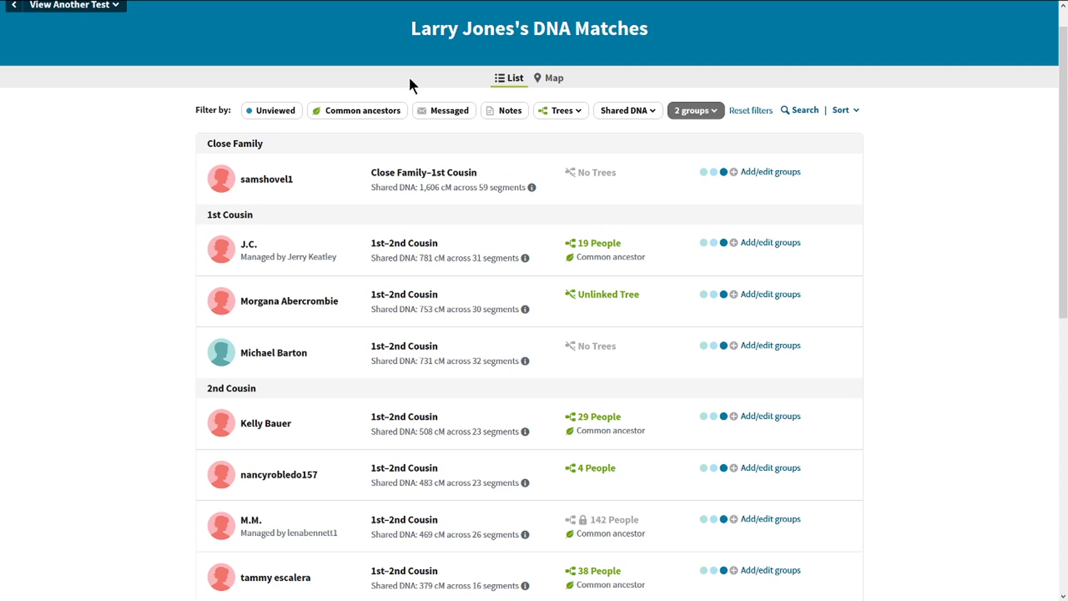
pyautogui.moveTo(538, 32); pyautogui.dragTo(675, 38)
pyautogui.click(918, 262)
pyautogui.click(702, 111)
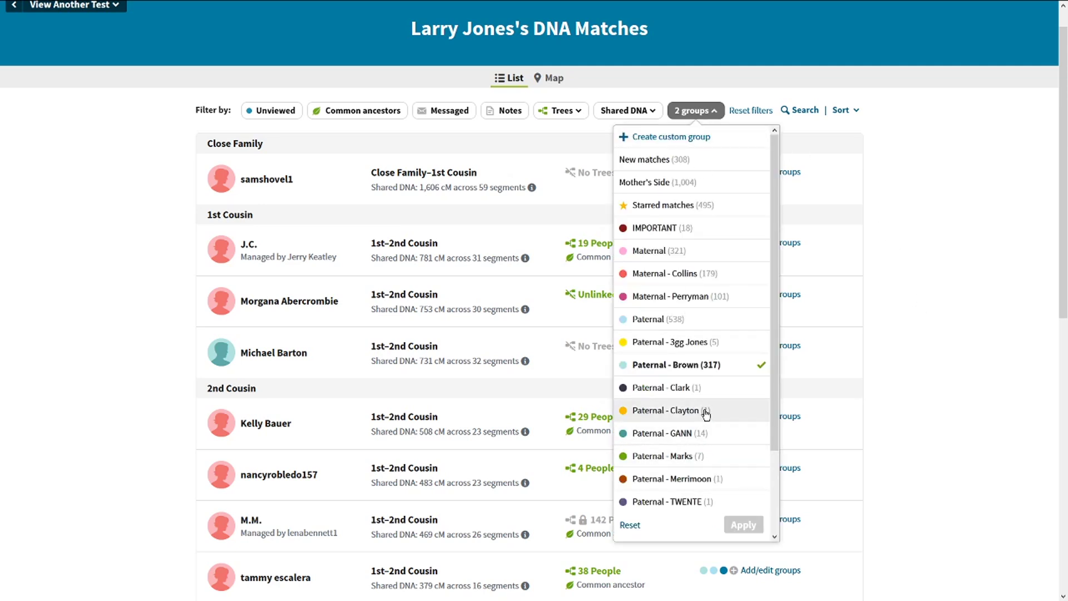
pyautogui.scroll(-3, 776, 257)
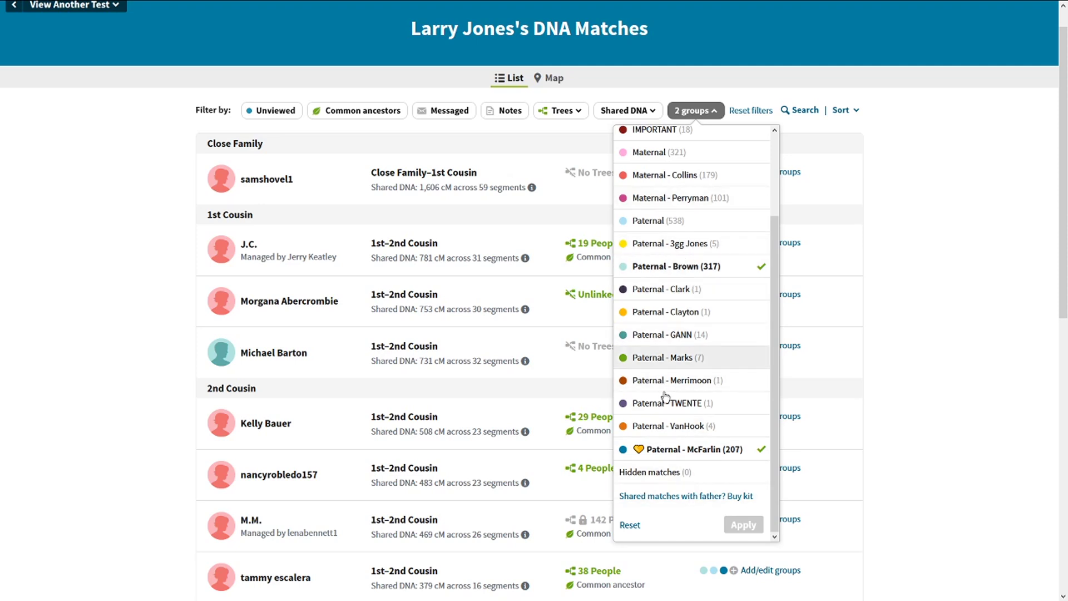
pyautogui.click(562, 110)
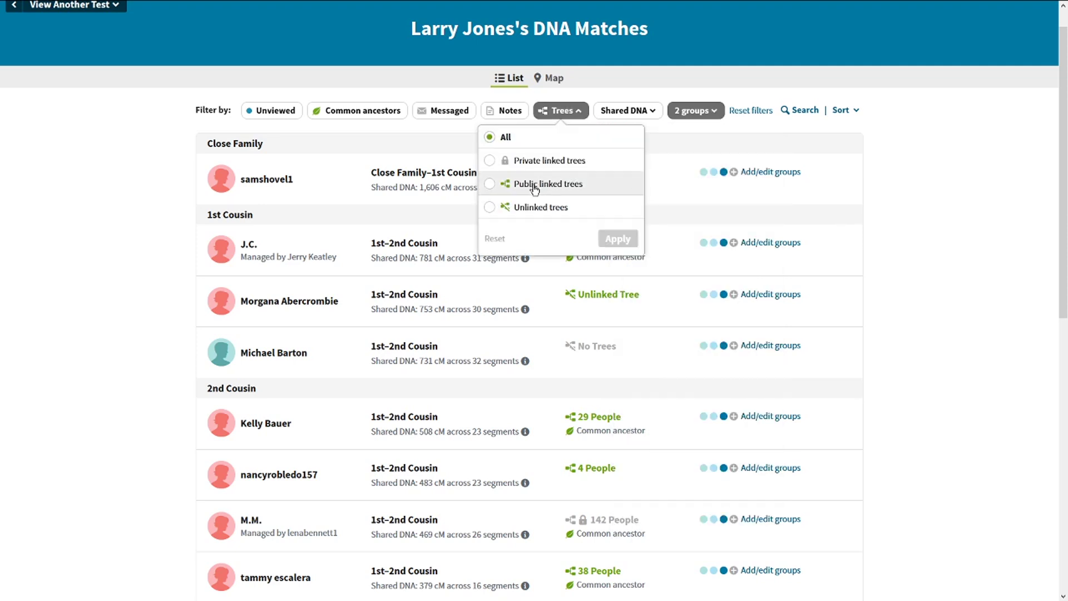
pyautogui.click(1026, 267)
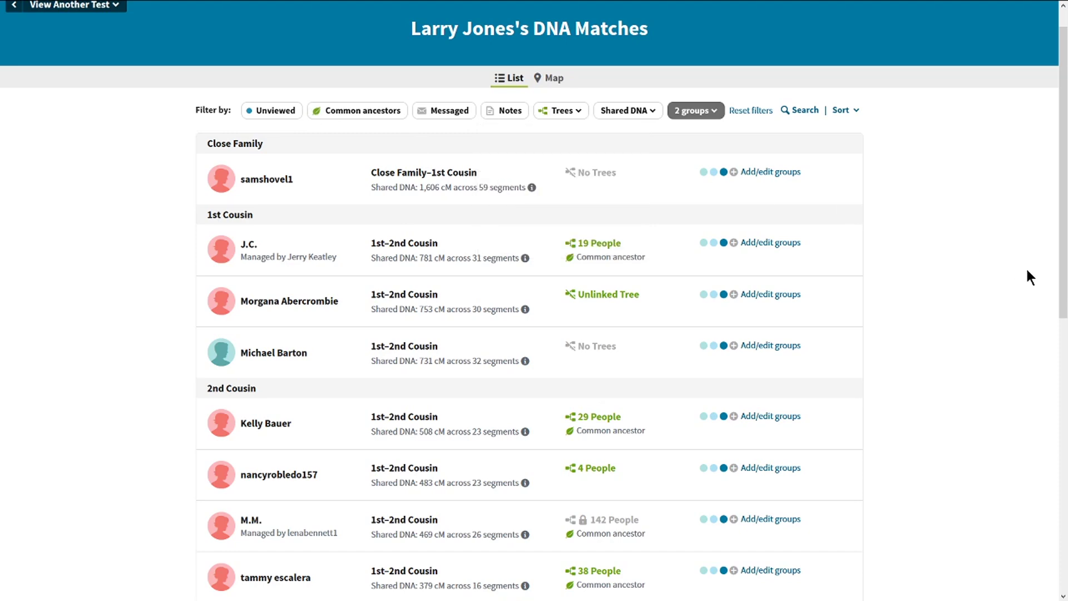
pyautogui.moveTo(1062, 248); pyautogui.dragTo(1053, 106)
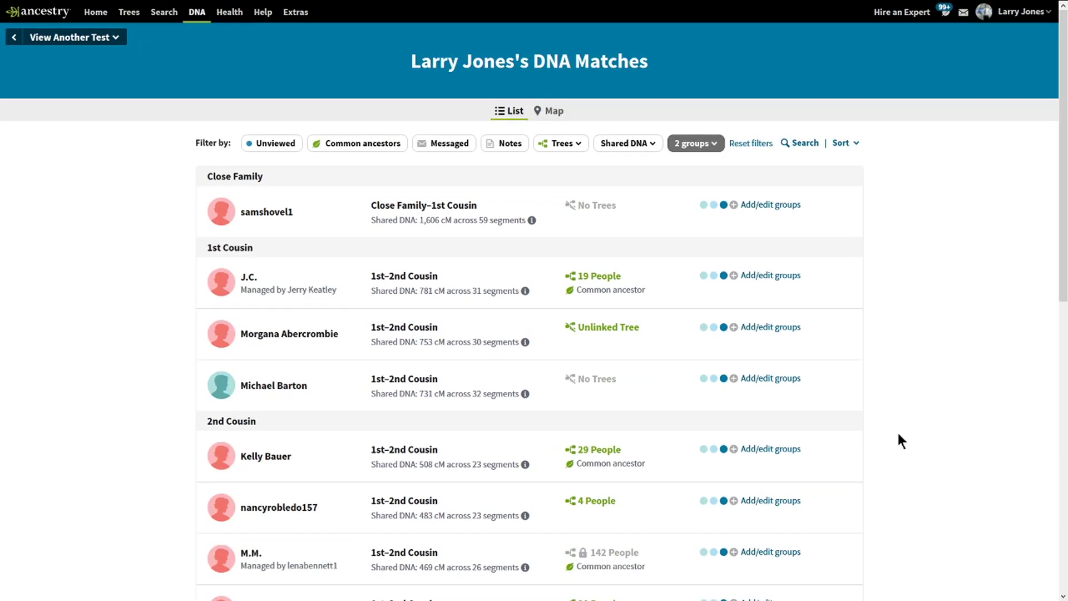